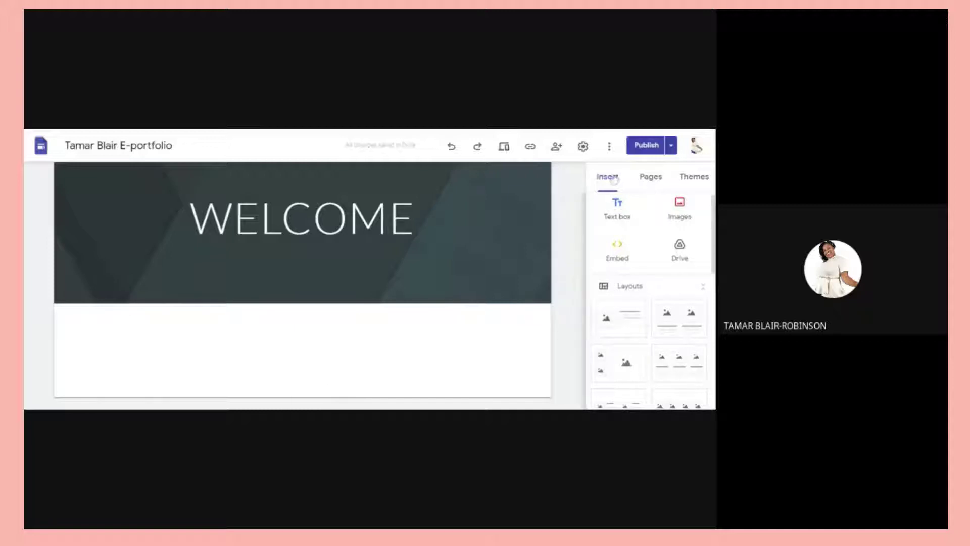
# Step: Insert the "Stronger Together" presentation from My Drive below the WELCOME header, and delete it from the page
pyautogui.click(679, 246)
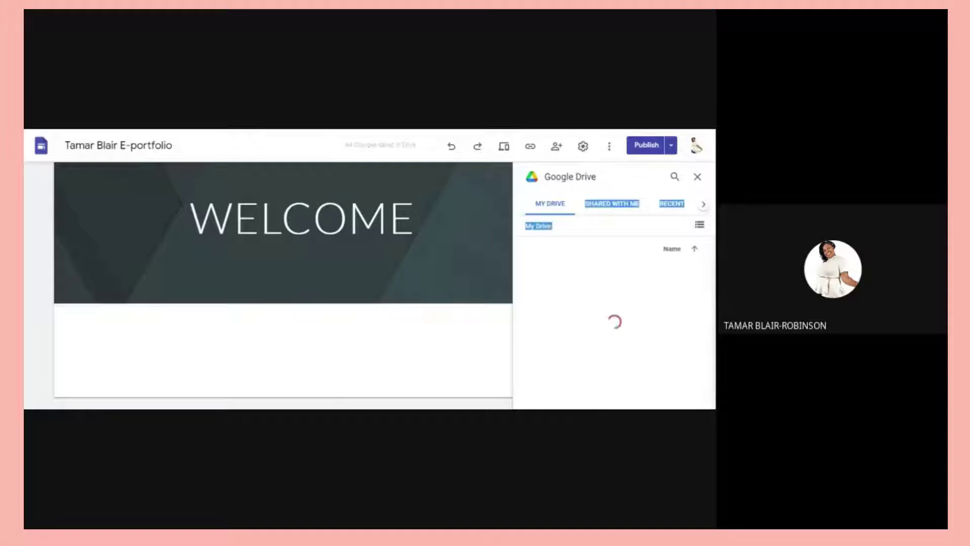
pyautogui.scroll(-1, 615, 318)
pyautogui.scroll(-5, 615, 323)
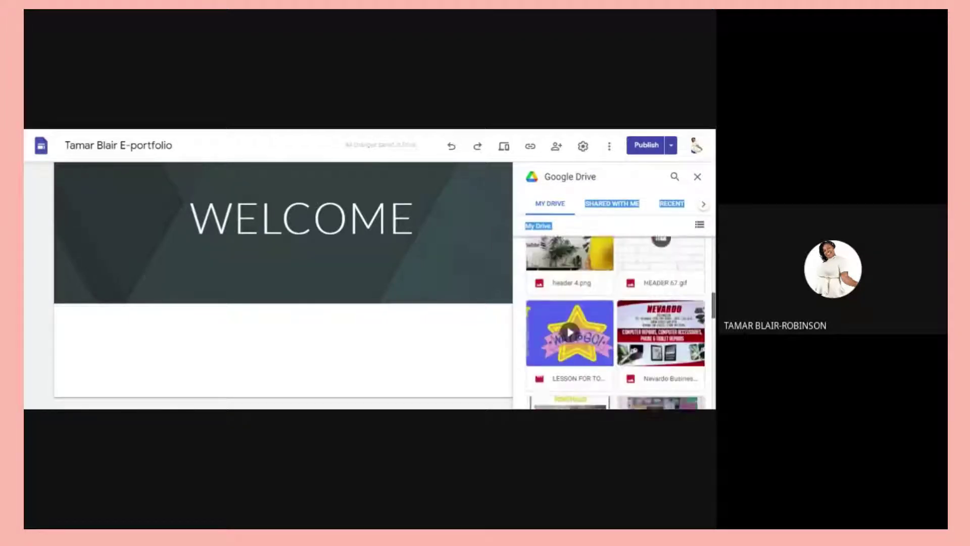
pyautogui.scroll(-10, 616, 324)
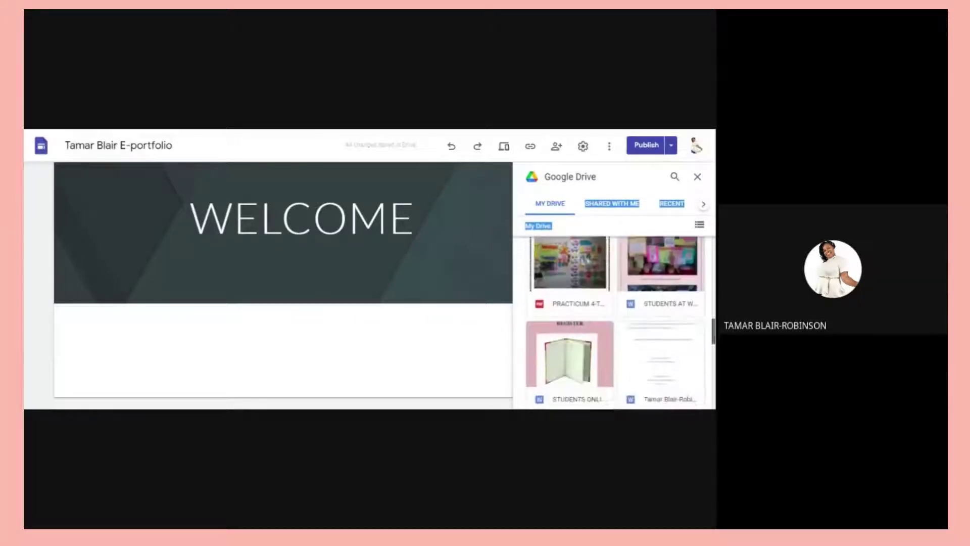
pyautogui.scroll(-2, 578, 370)
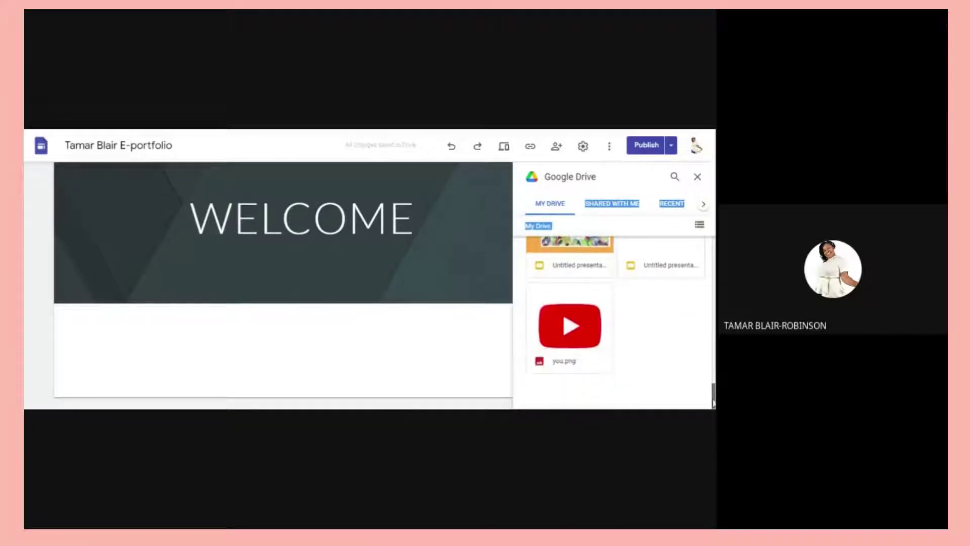
pyautogui.scroll(4, 577, 370)
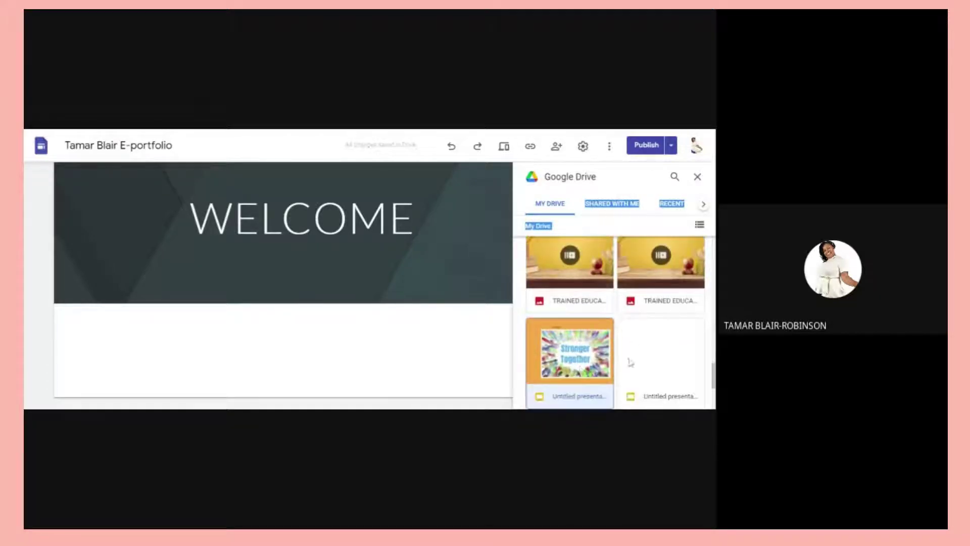
pyautogui.click(578, 370)
pyautogui.click(688, 395)
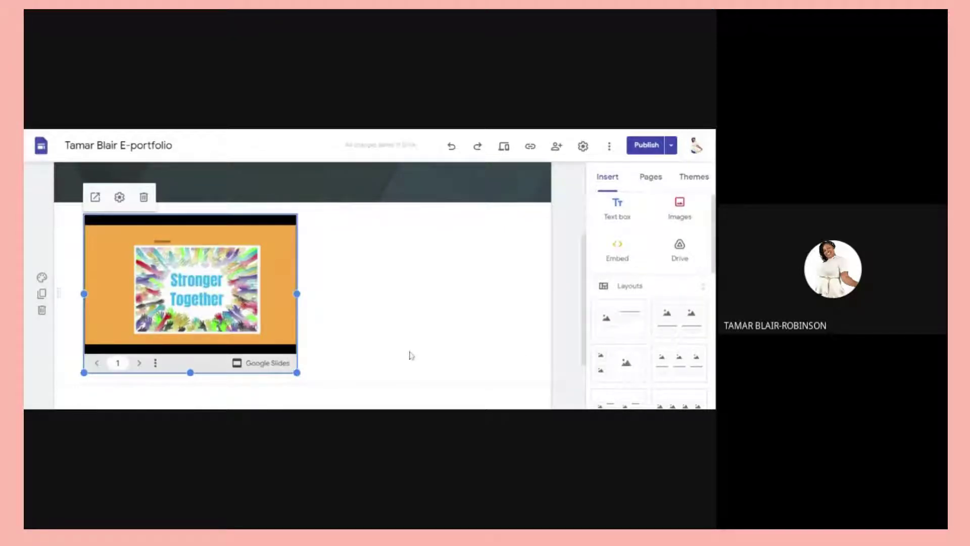
pyautogui.click(143, 198)
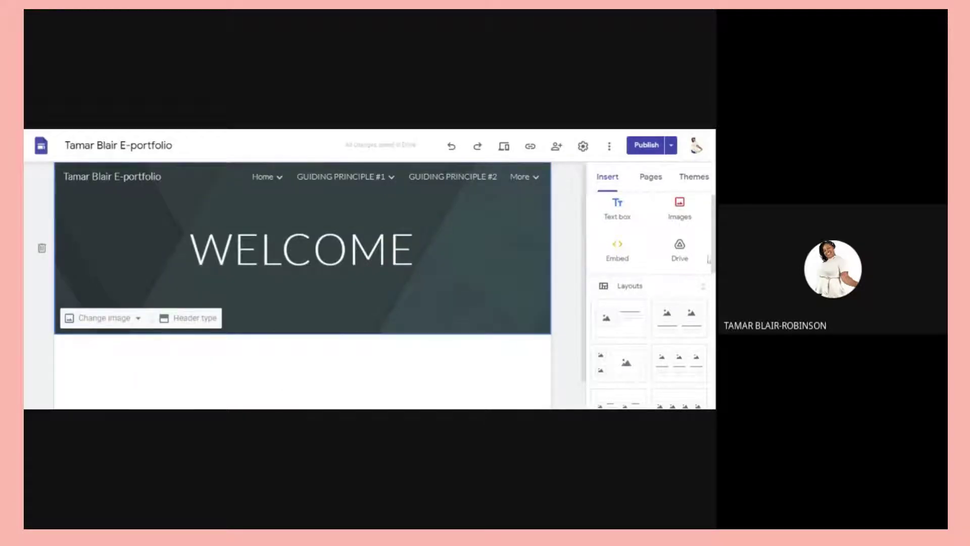
# Step: Insert the image header 4.png from My Drive below the WELCOME header
pyautogui.click(679, 248)
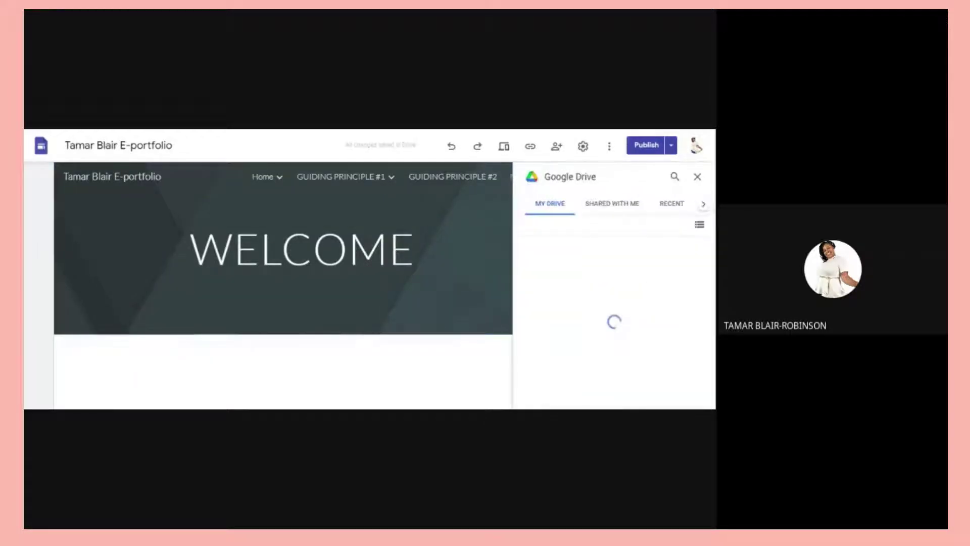
pyautogui.scroll(-5, 615, 323)
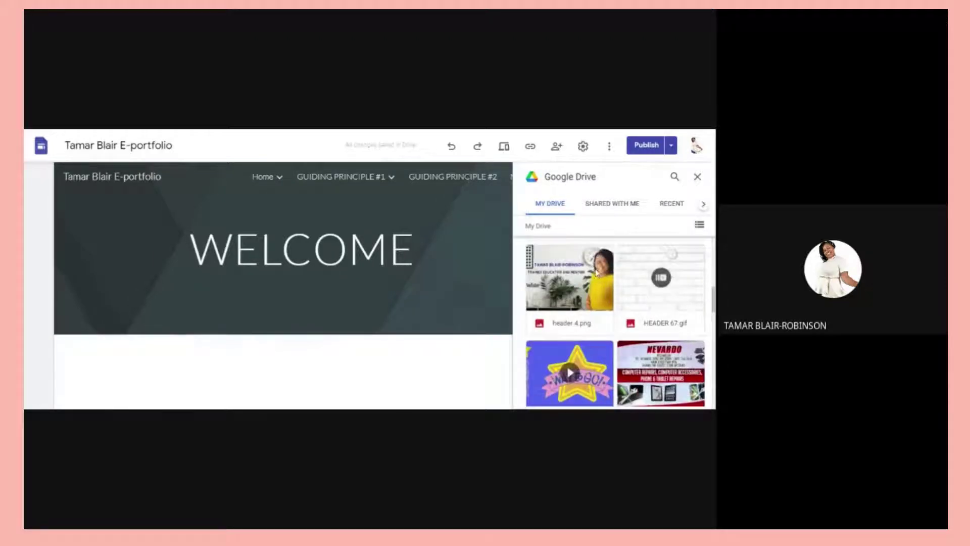
pyautogui.click(596, 273)
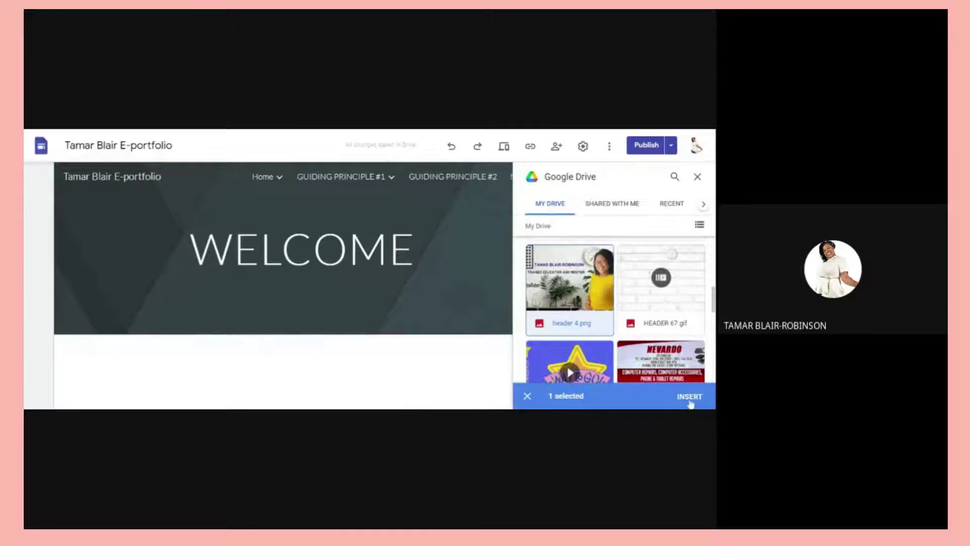
pyautogui.click(690, 397)
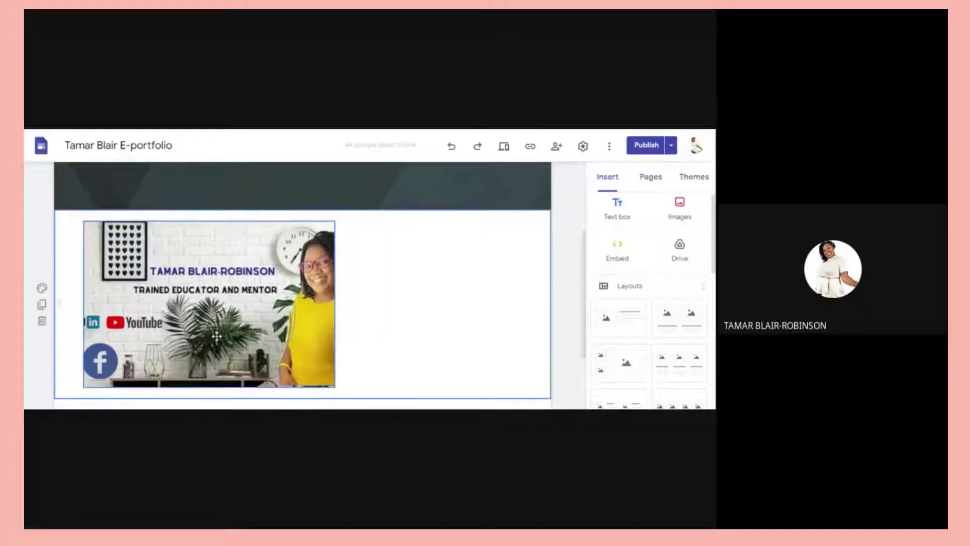
# Step: Link the inserted header image to the YouTube video youtube.com/watch?v=8lo99rCLfqQ
pyautogui.doubleClick(301, 321)
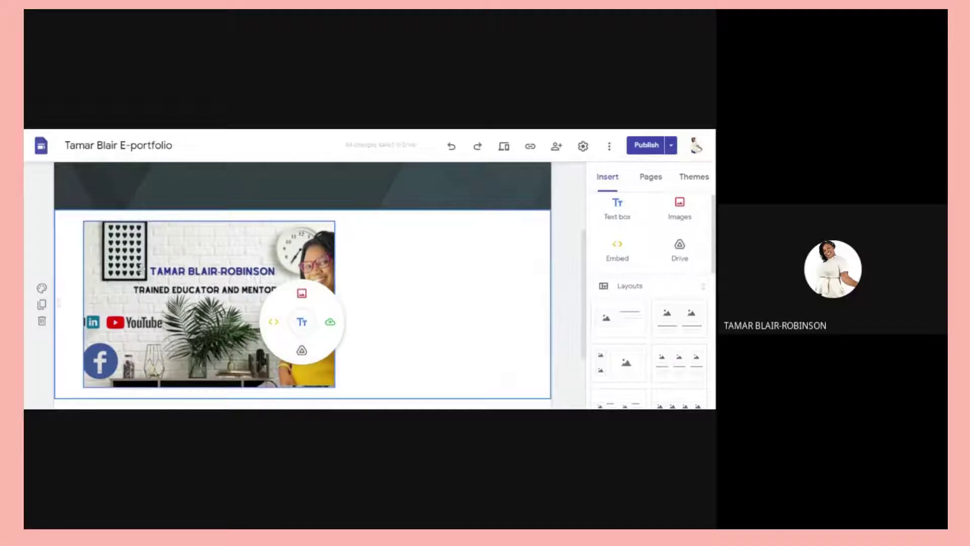
pyautogui.click(180, 275)
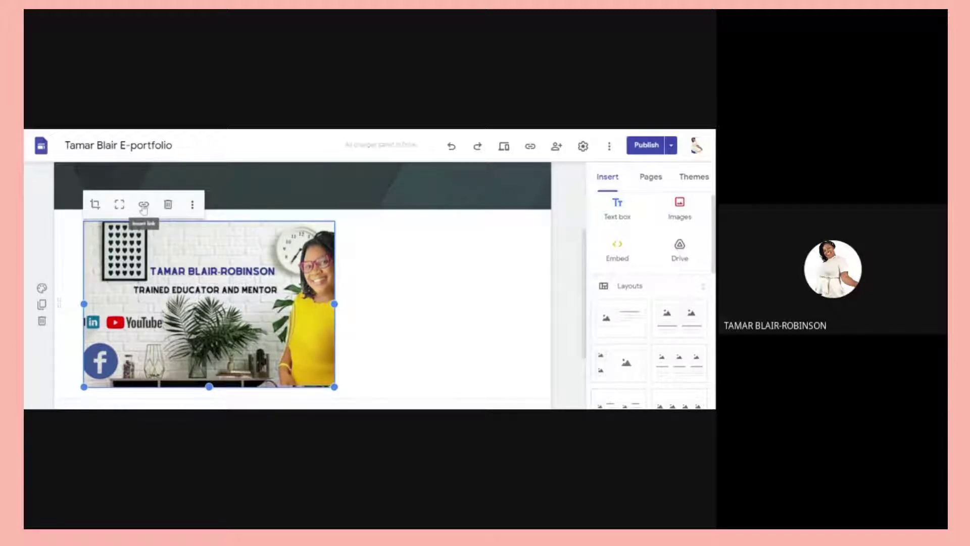
pyautogui.click(144, 207)
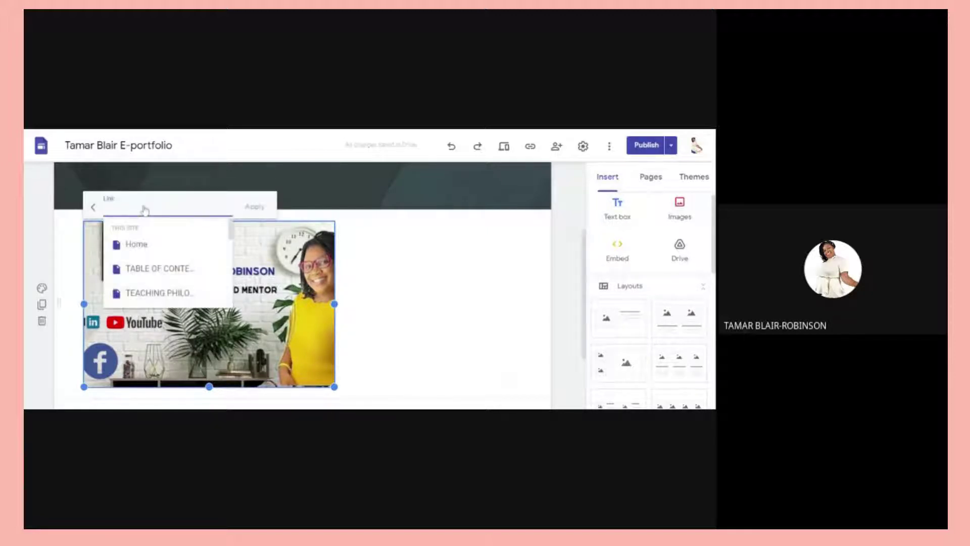
pyautogui.write('youtube.com/watch?v=8lo99rCLfqQ')
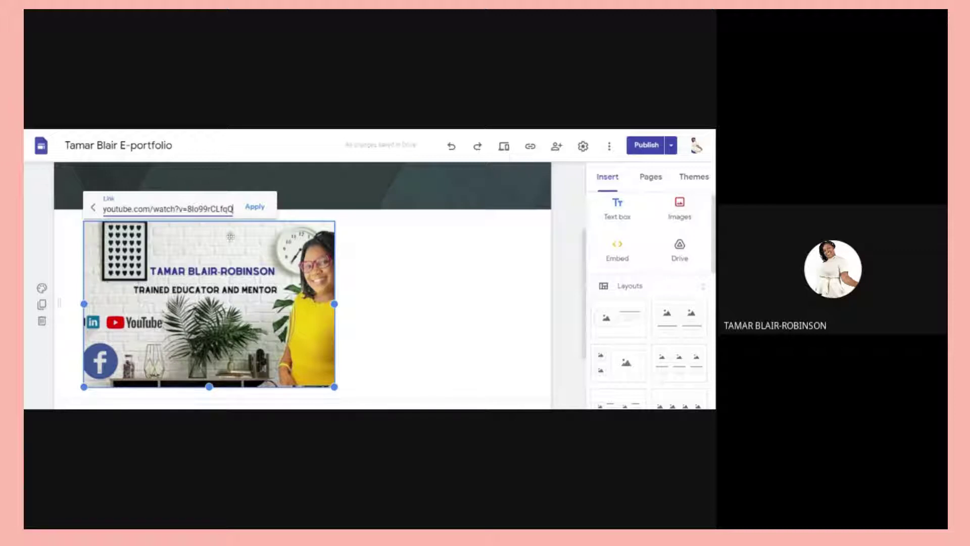
pyautogui.click(255, 211)
pyautogui.click(255, 215)
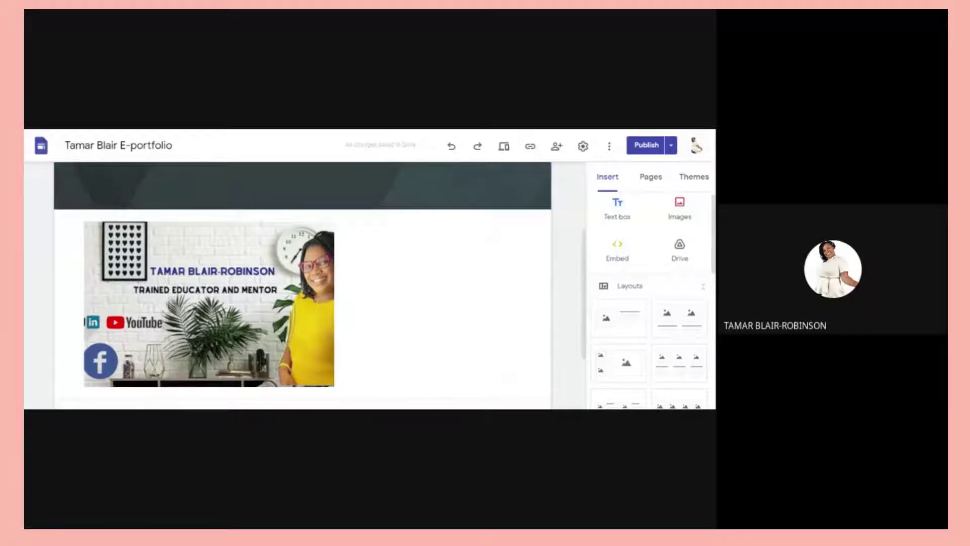
# Step: Switch to Google Drive and view the link-sharing settings of the 5Es Jamboard among the recent files, and close them
pyautogui.hotkey('ctrl', 'Tab')
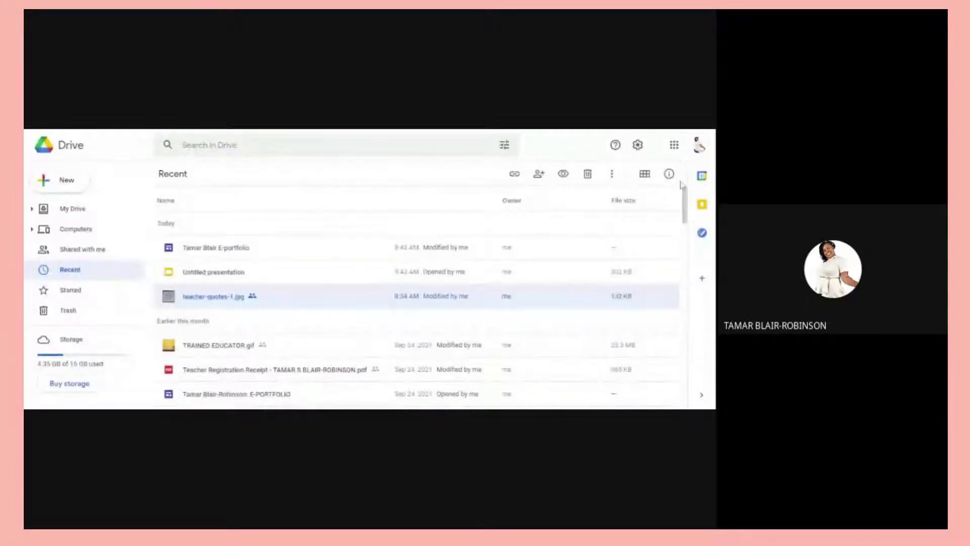
pyautogui.scroll(-4, 689, 233)
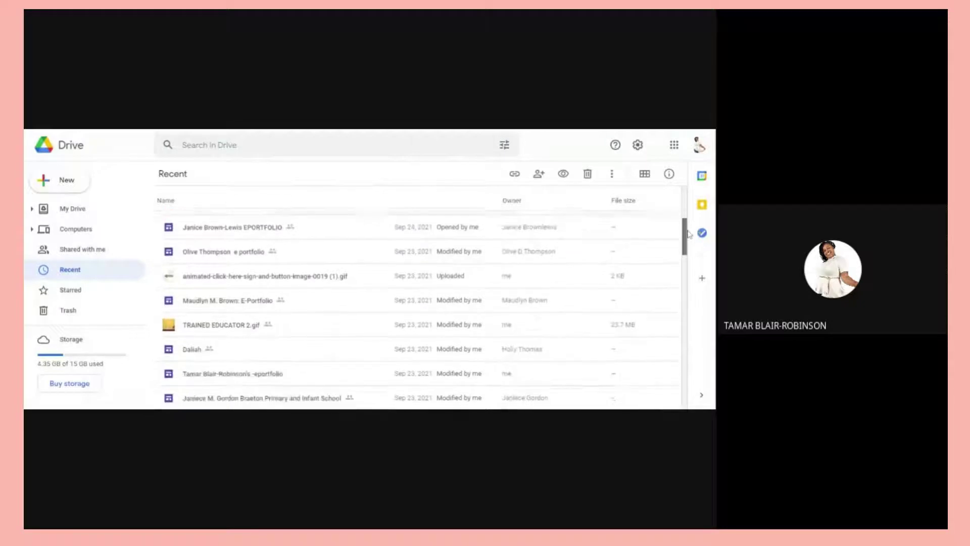
pyautogui.moveTo(689, 233); pyautogui.dragTo(690, 322)
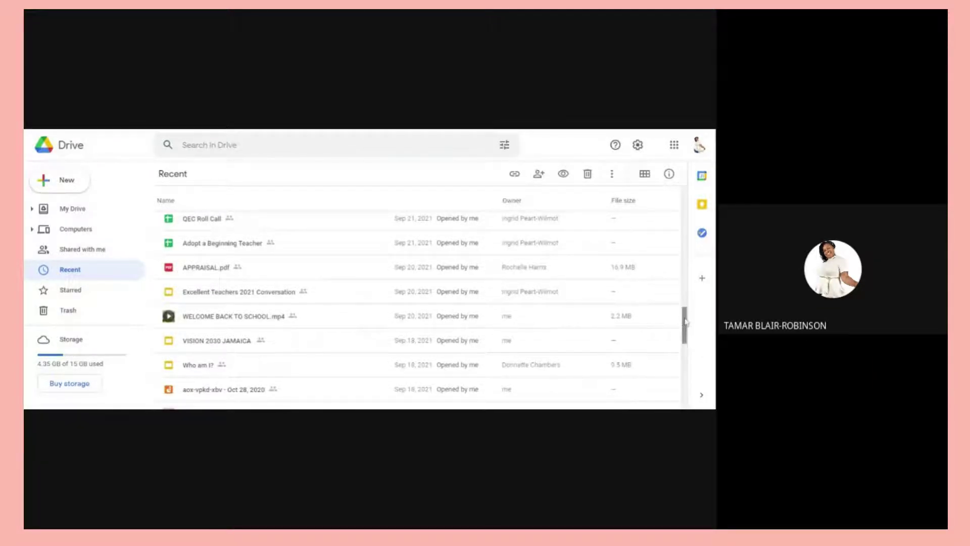
pyautogui.moveTo(685, 322); pyautogui.dragTo(686, 345)
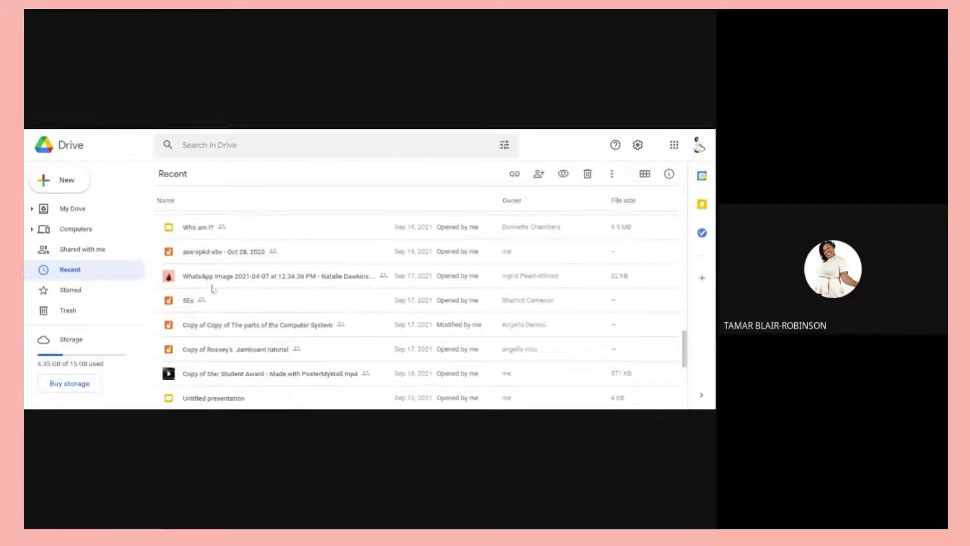
pyautogui.click(197, 303)
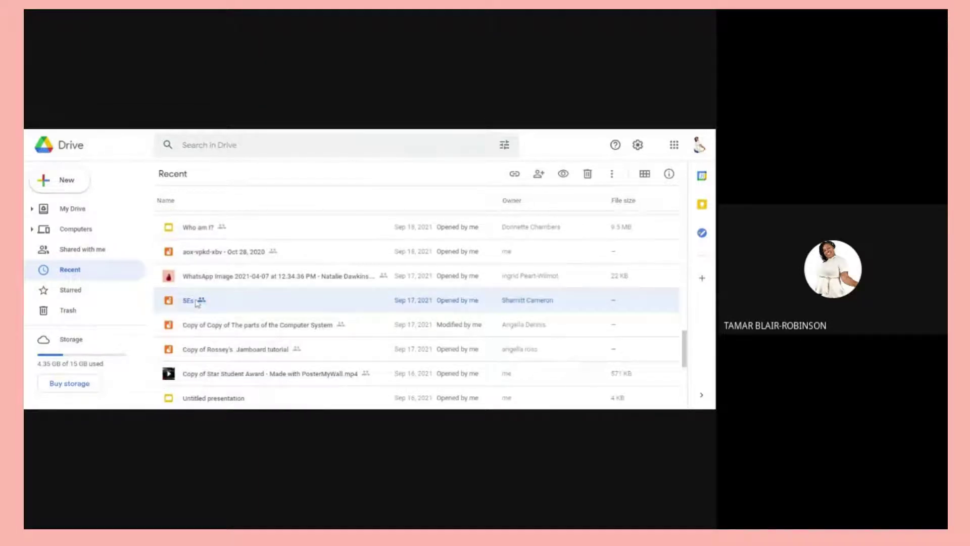
pyautogui.rightClick(197, 303)
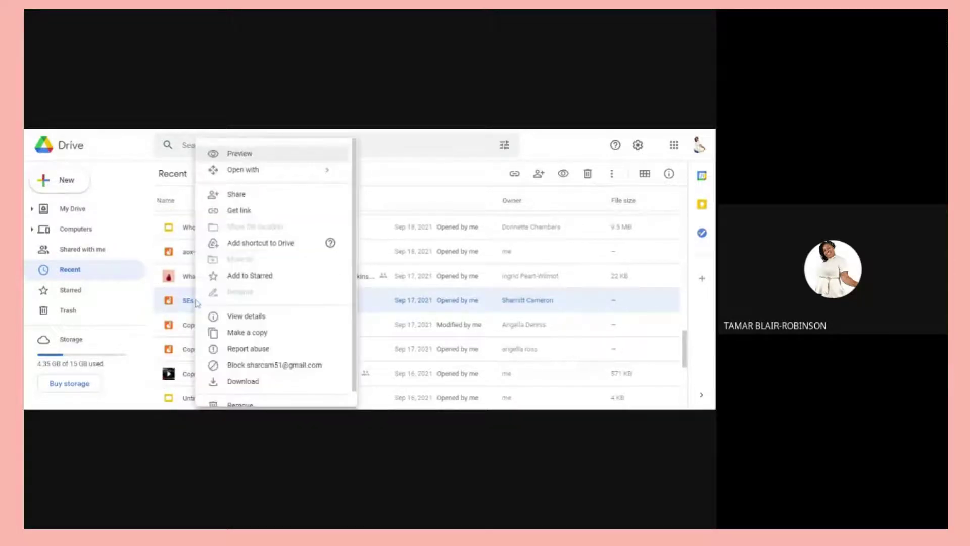
pyautogui.click(248, 212)
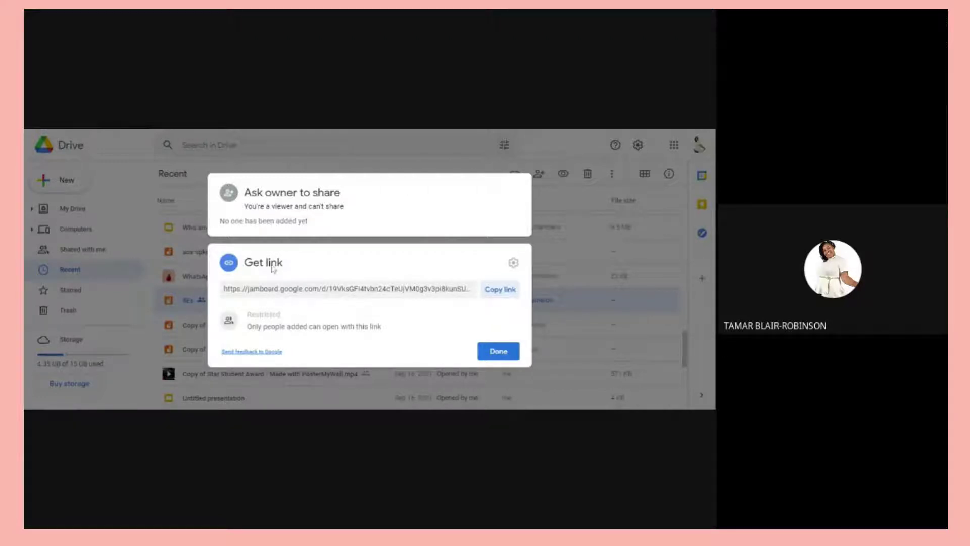
pyautogui.click(573, 253)
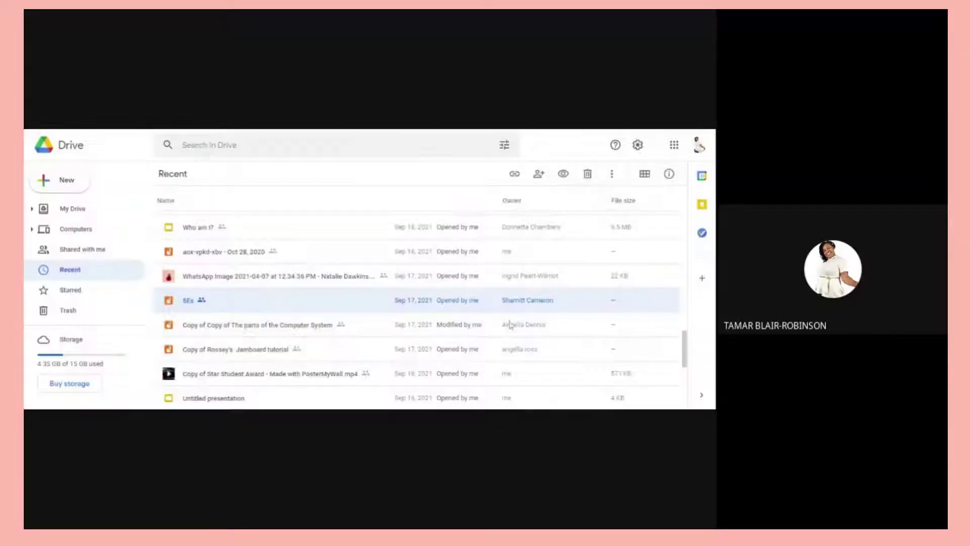
# Step: Check the link access options of teacher-quotes-1.jpg, keeping "Anyone with the link" as Viewer, and copy its sharing link
pyautogui.scroll(10, 338, 282)
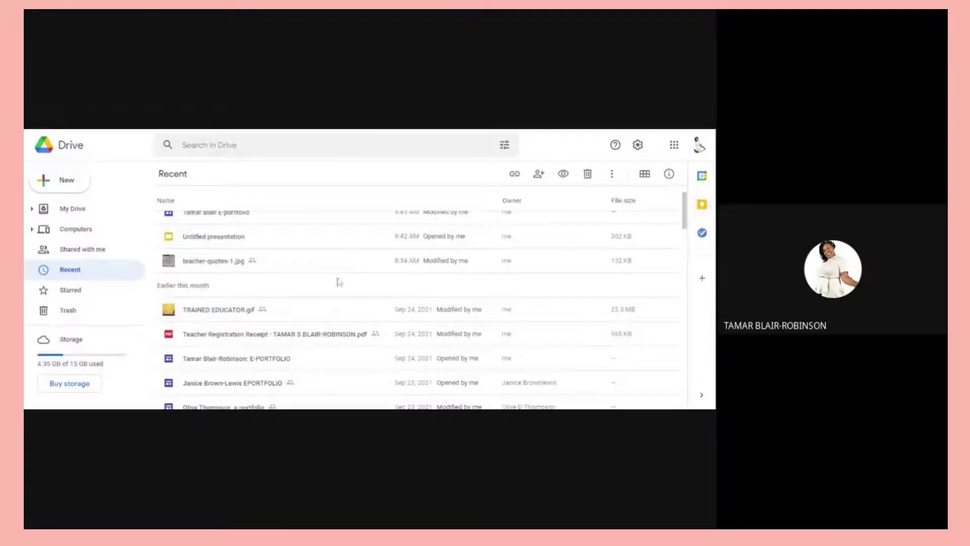
pyautogui.rightClick(251, 261)
pyautogui.click(295, 210)
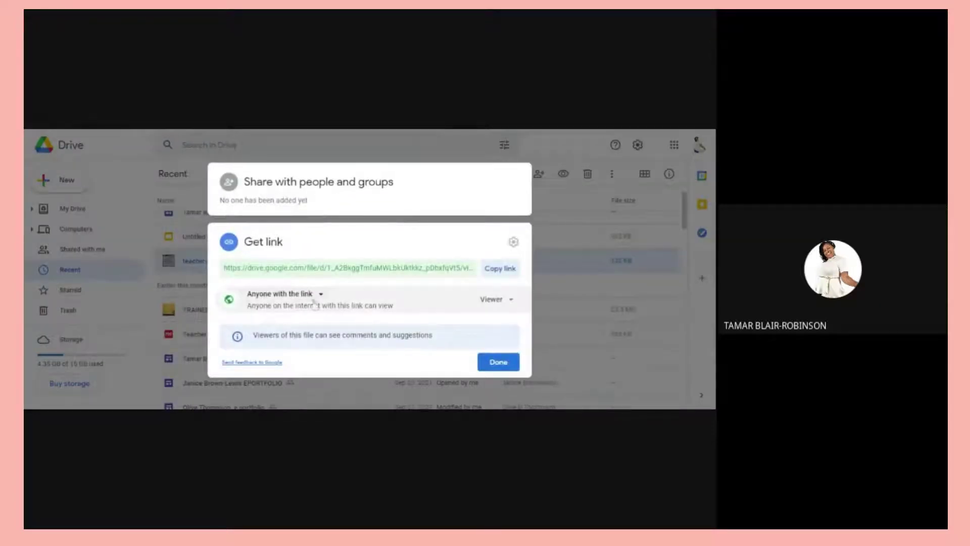
pyautogui.click(318, 294)
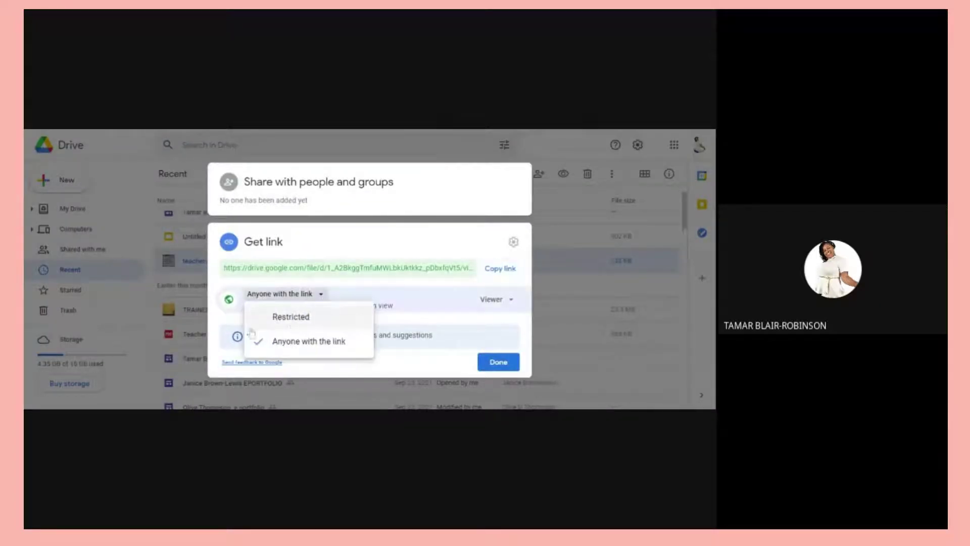
pyautogui.click(480, 306)
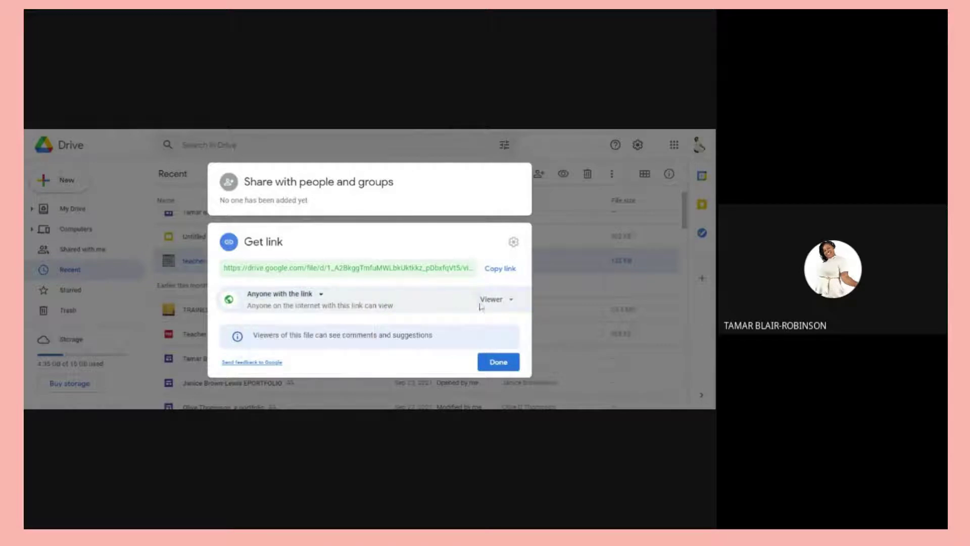
pyautogui.click(497, 269)
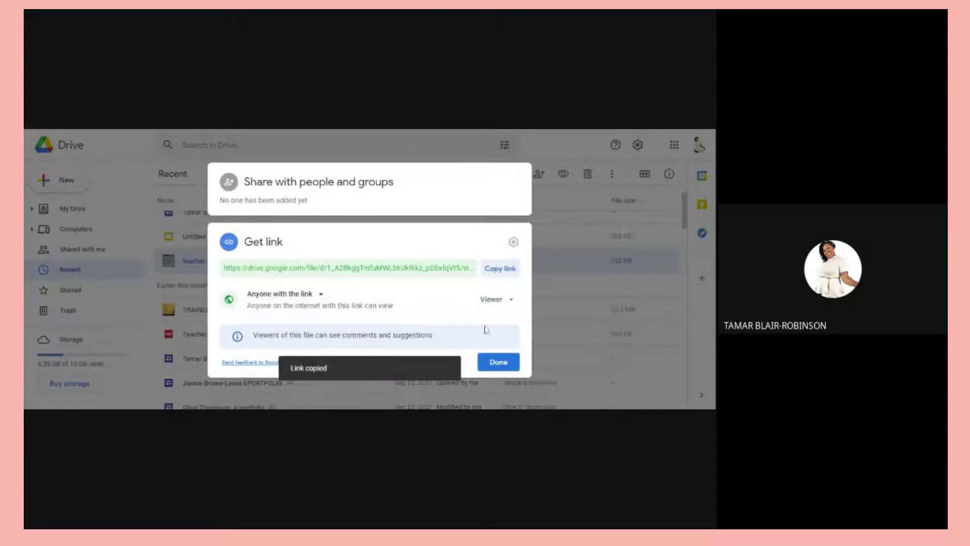
pyautogui.click(500, 363)
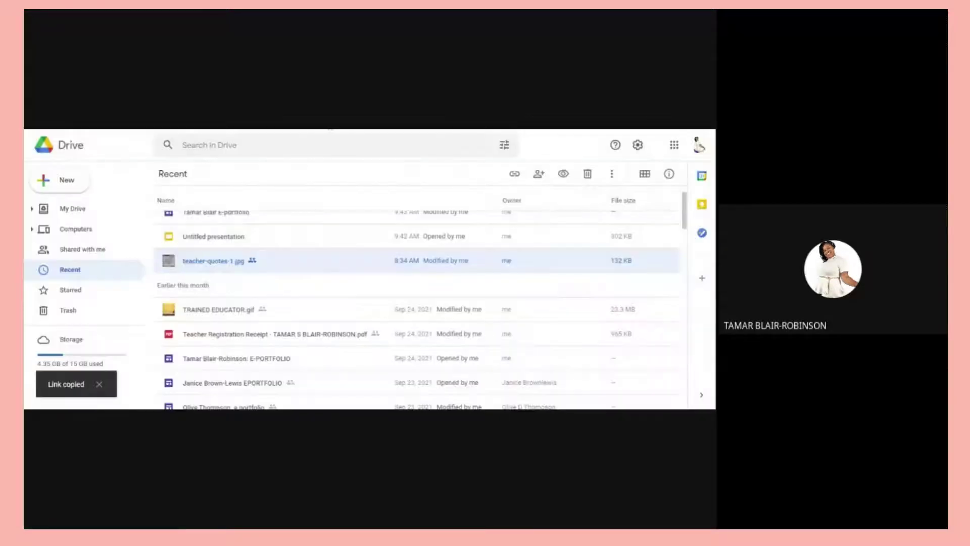
# Step: Switch back to Google Sites and replace the header image's YouTube link with the copied sharing link of teacher-quotes-1.jpg
pyautogui.hotkey('ctrl', 'Tab')
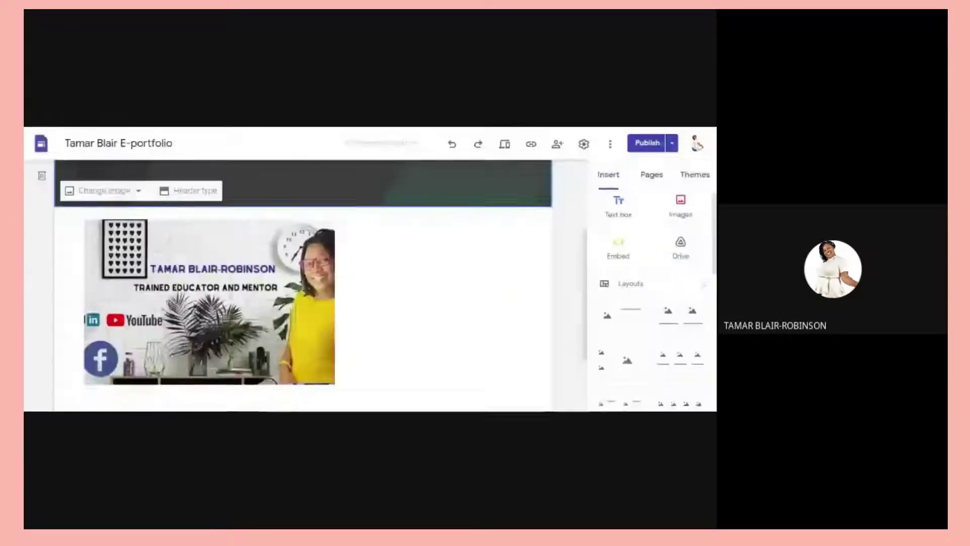
pyautogui.click(264, 253)
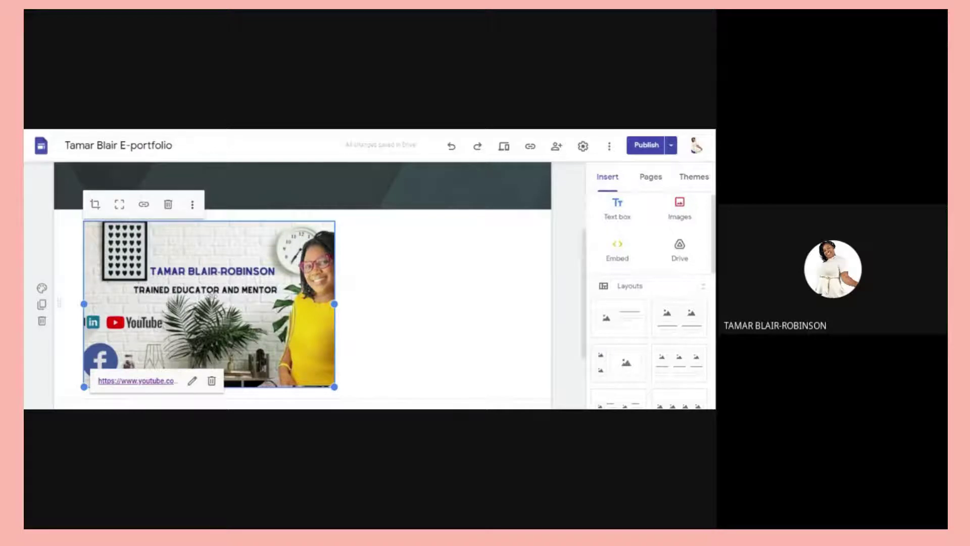
pyautogui.click(143, 204)
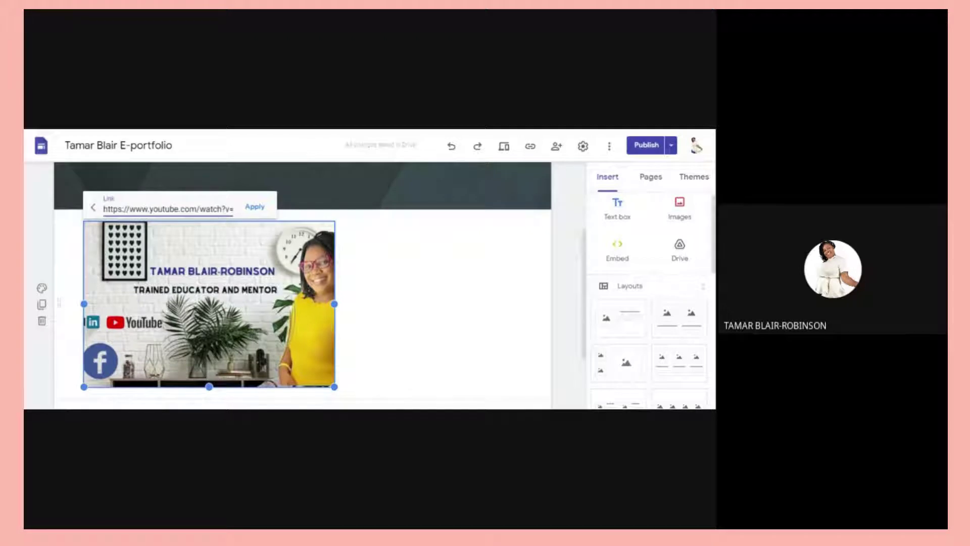
pyautogui.click(248, 207)
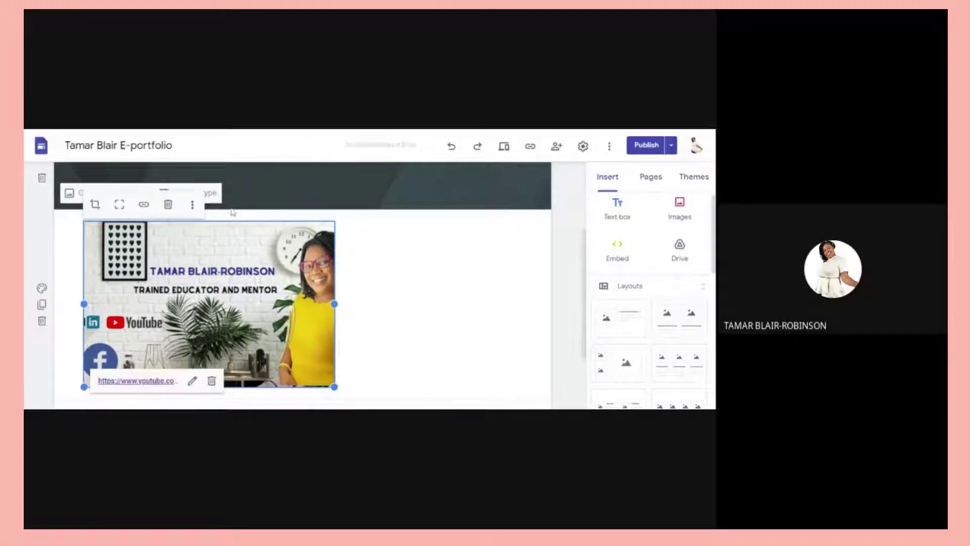
pyautogui.click(144, 204)
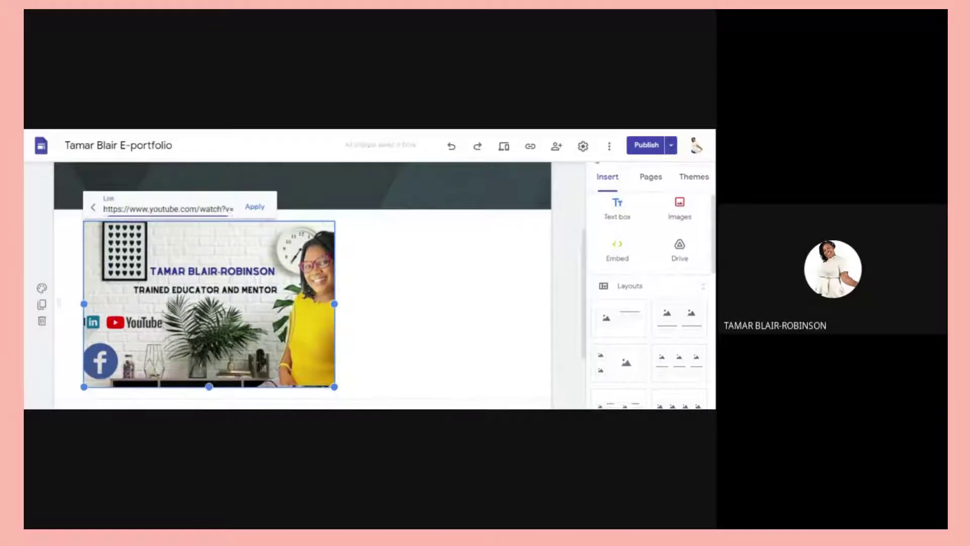
pyautogui.hotkey('ctrl', 'a')
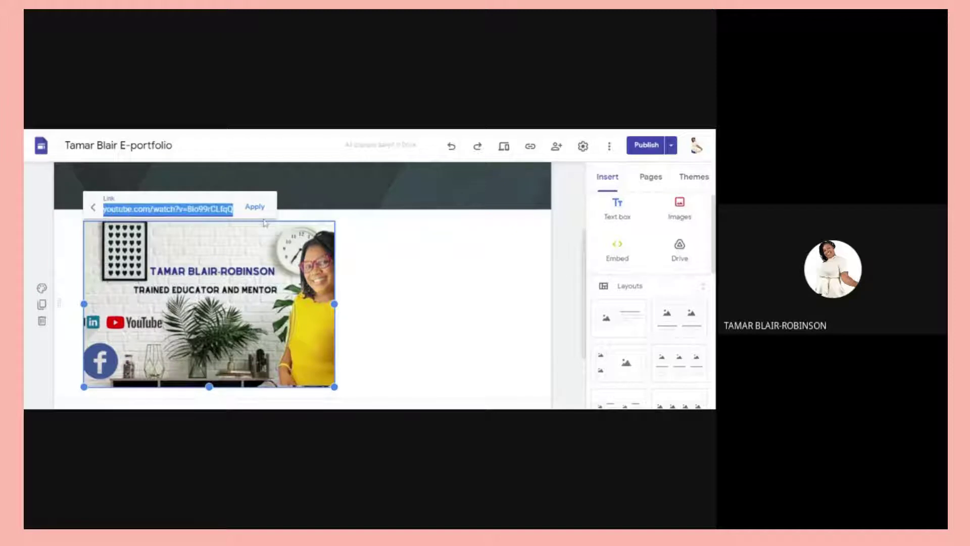
pyautogui.press('BackSpace')
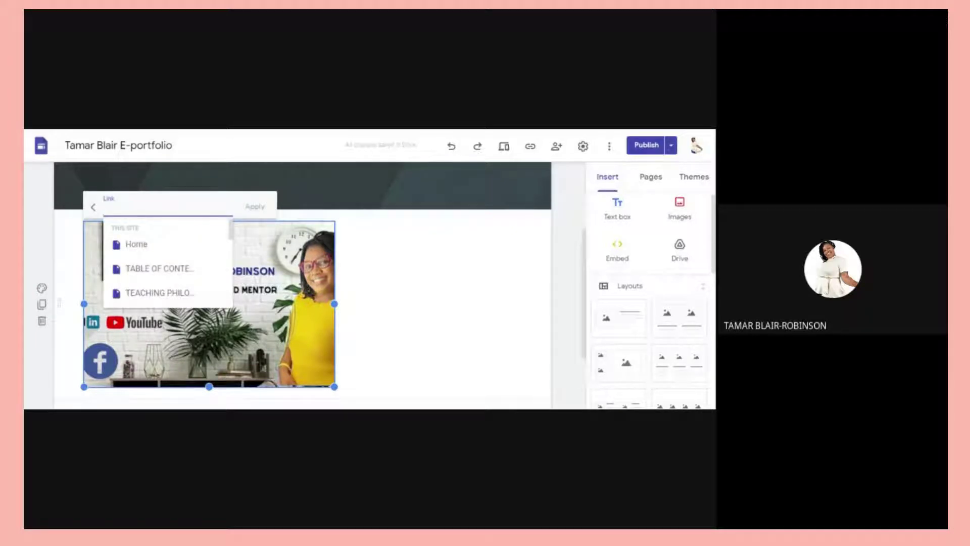
pyautogui.hotkey('ctrl', 'v')
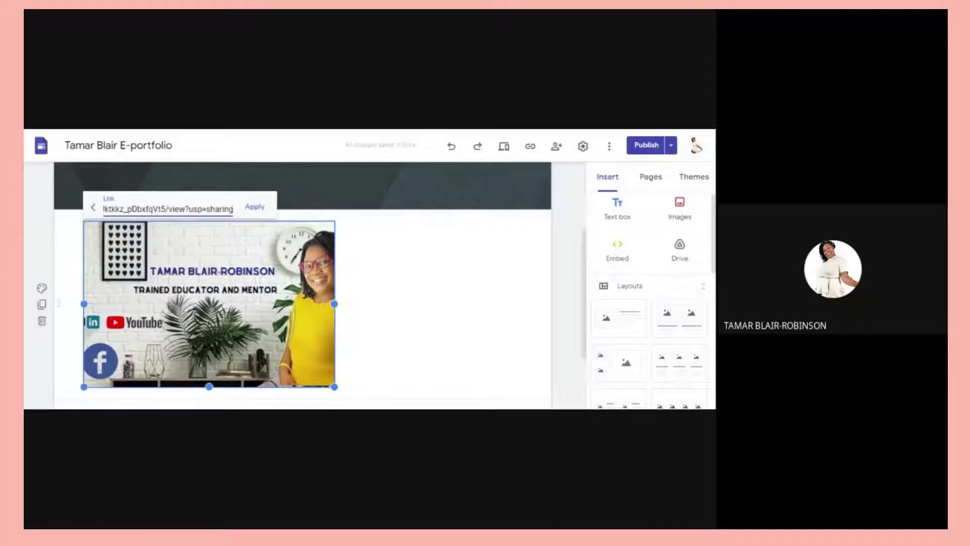
pyautogui.click(255, 208)
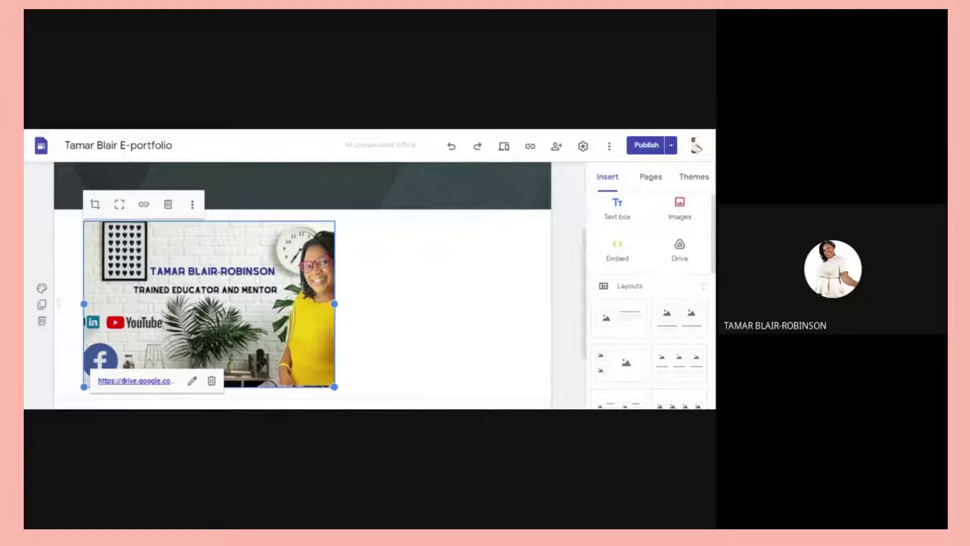
# Step: Insert a button named LESSON PLANS linked to the copied Drive file and widen it to about three quarters of the content width
pyautogui.click(613, 182)
pyautogui.moveTo(714, 234); pyautogui.dragTo(714, 330)
pyautogui.click(631, 253)
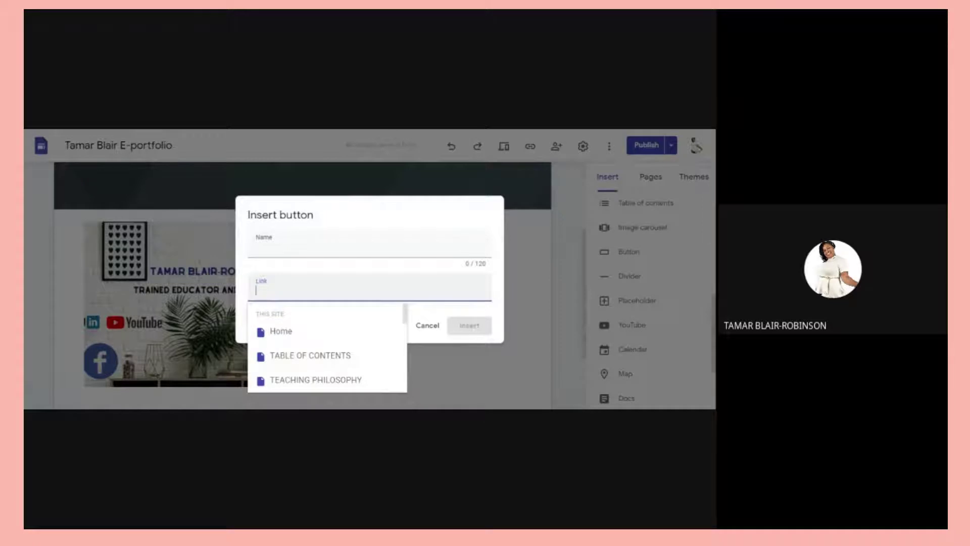
pyautogui.hotkey('ctrl', 'v')
pyautogui.click(368, 245)
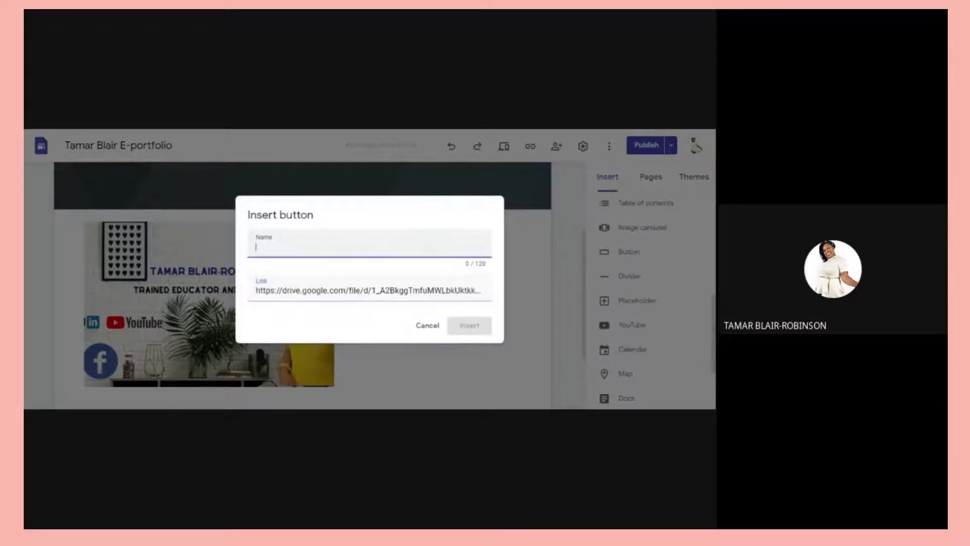
pyautogui.write('LESSON')
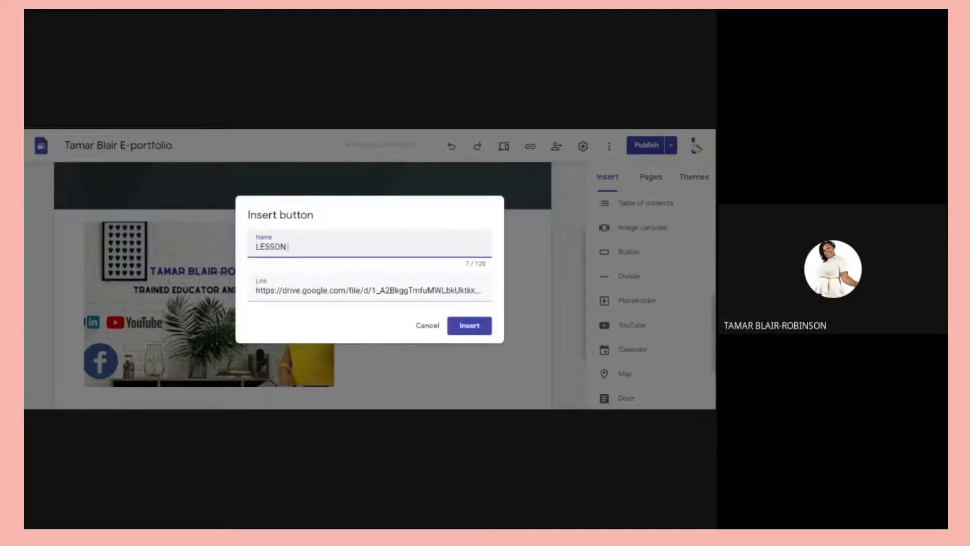
pyautogui.write(' PLANS')
pyautogui.click(467, 326)
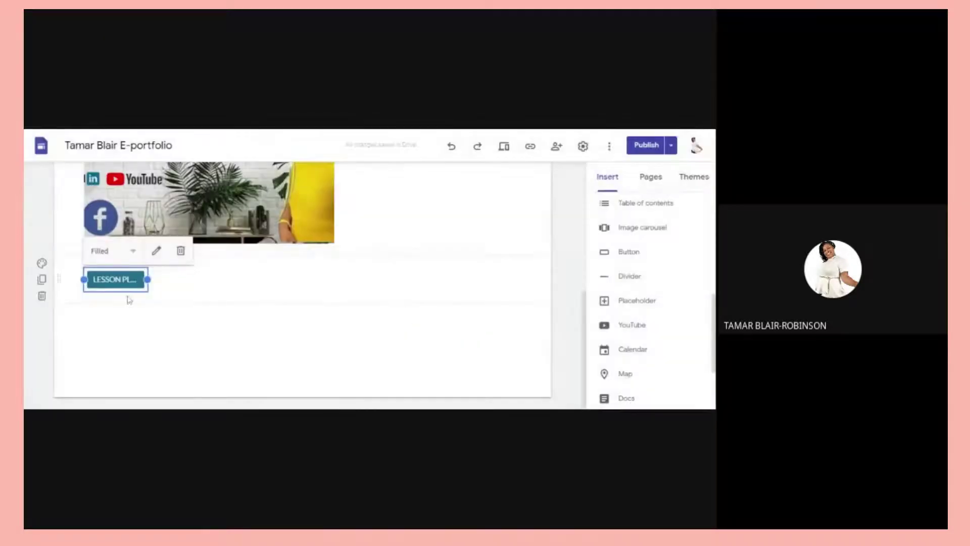
pyautogui.moveTo(147, 279); pyautogui.dragTo(409, 279)
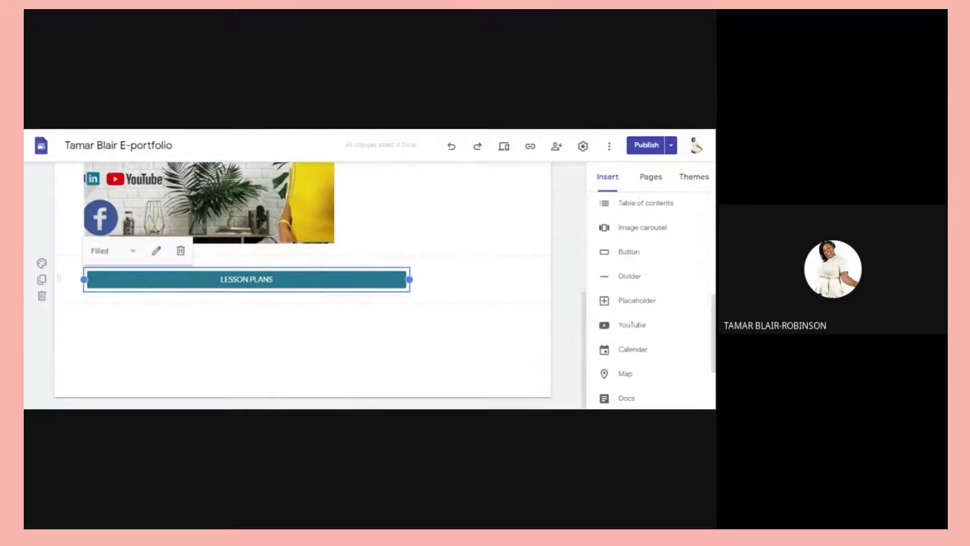
# Step: Add a text box below the LESSON PLANS button containing the text "LESSONS PLANS"
pyautogui.click(599, 176)
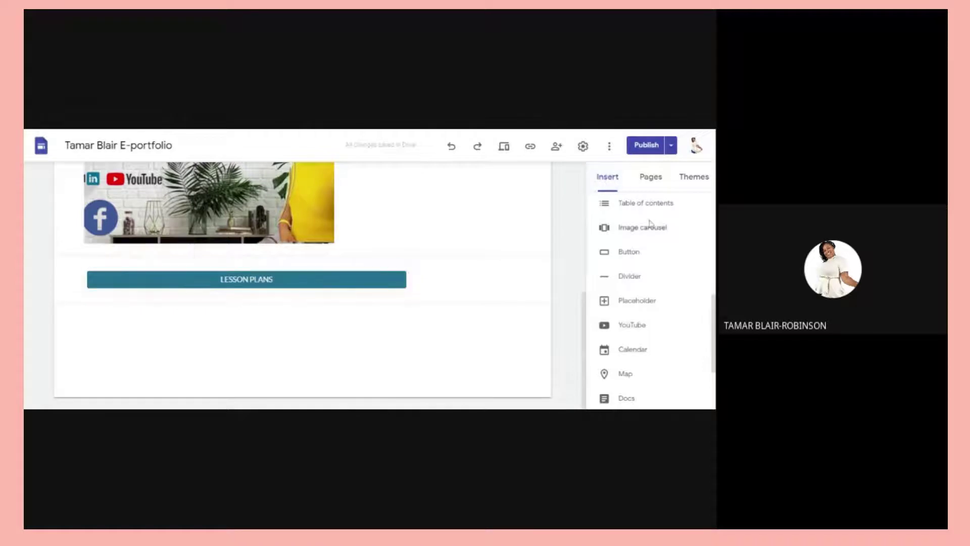
pyautogui.scroll(10, 713, 280)
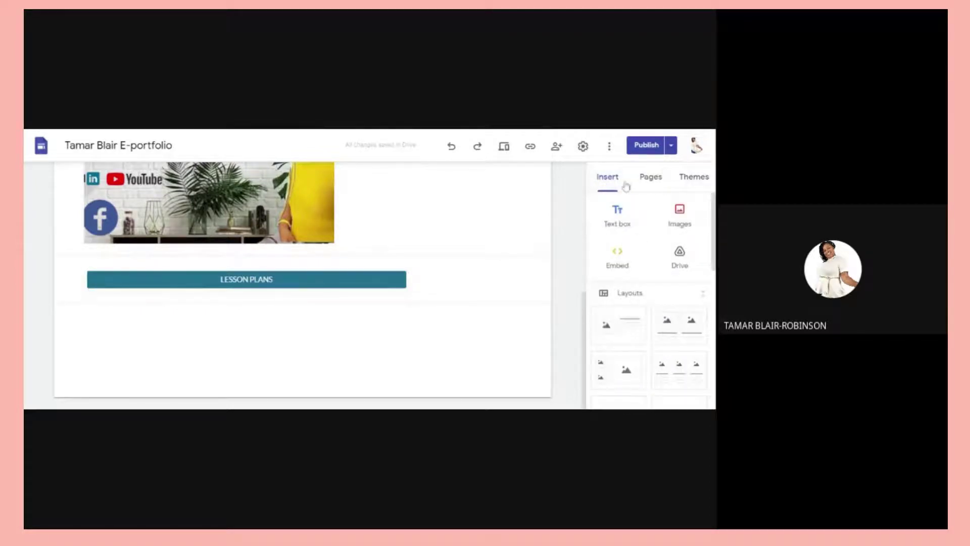
pyautogui.click(618, 215)
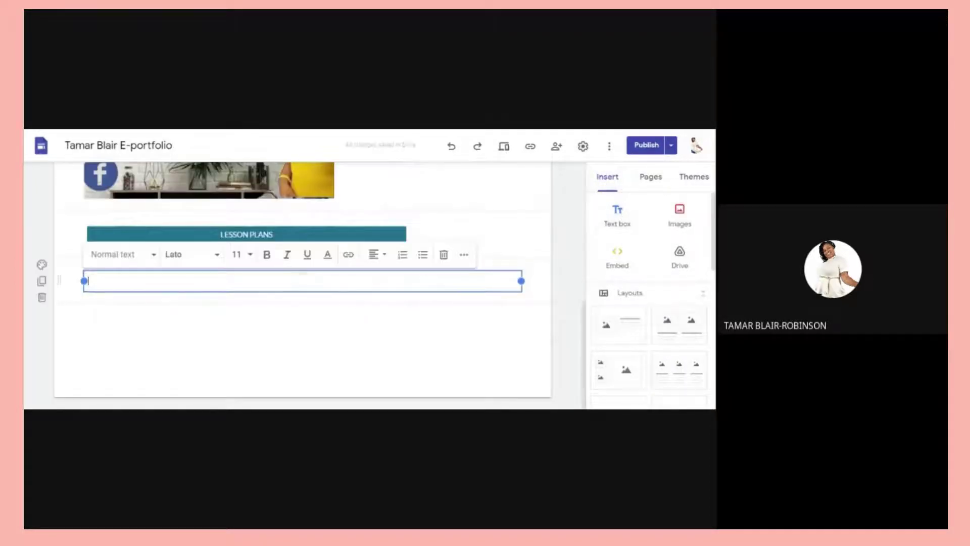
pyautogui.write('LESSONS')
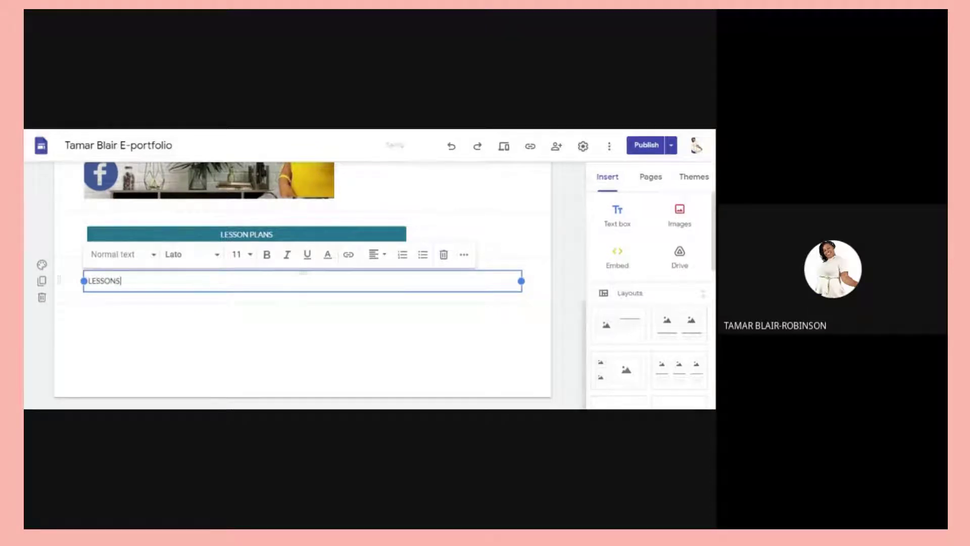
pyautogui.write(' PLANS')
# Step: Format the LESSONS PLANS text as bold, size 36, centred and blue
pyautogui.hotkey('ctrl', 'a')
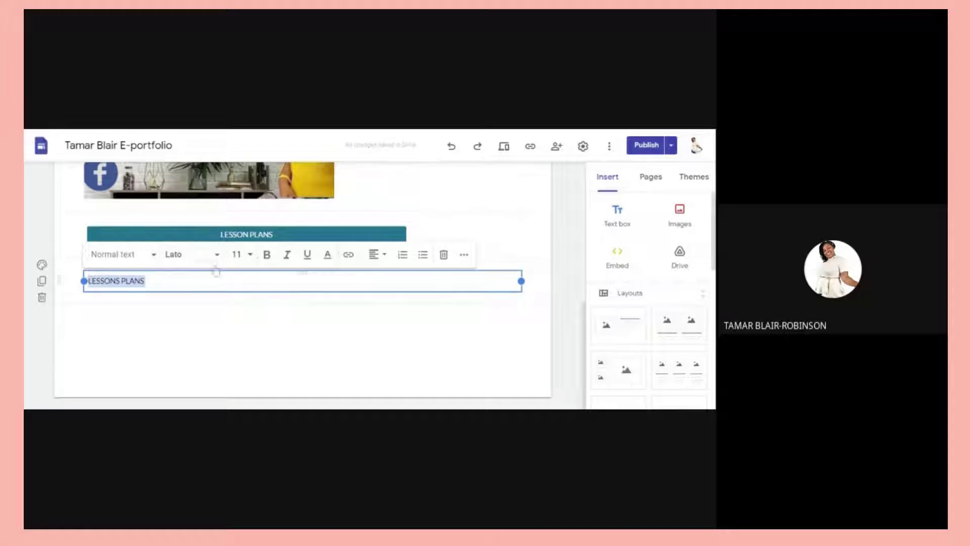
pyautogui.click(266, 255)
pyautogui.click(243, 254)
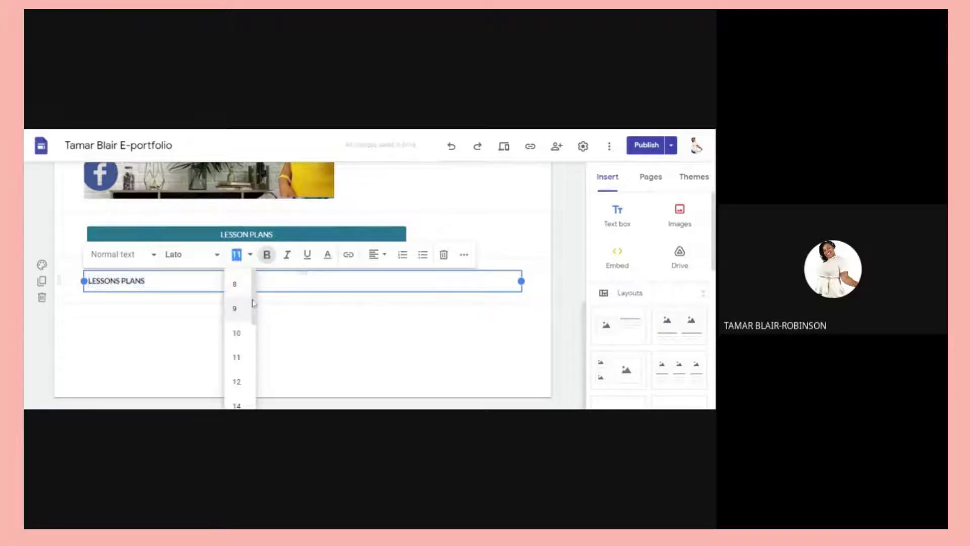
pyautogui.scroll(-3, 254, 303)
pyautogui.click(236, 372)
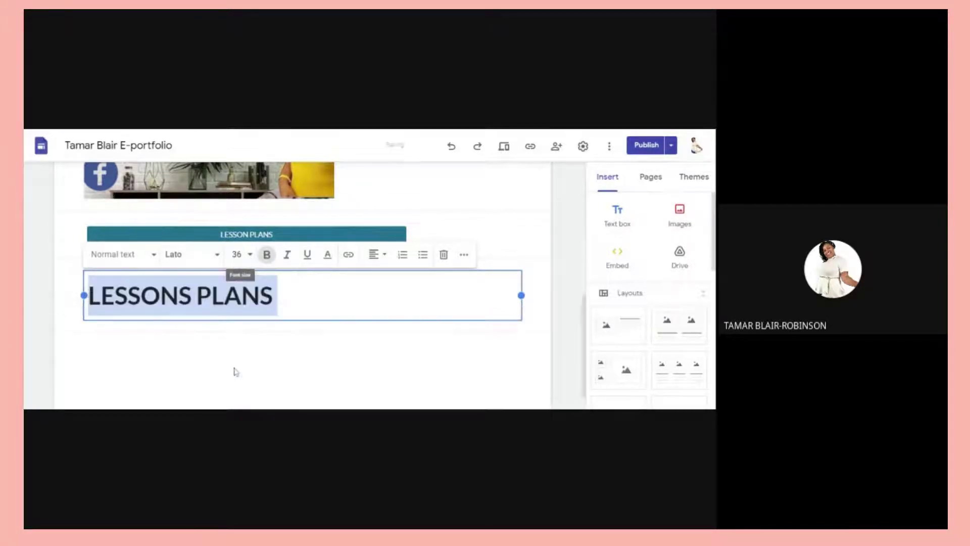
pyautogui.click(377, 254)
pyautogui.click(374, 285)
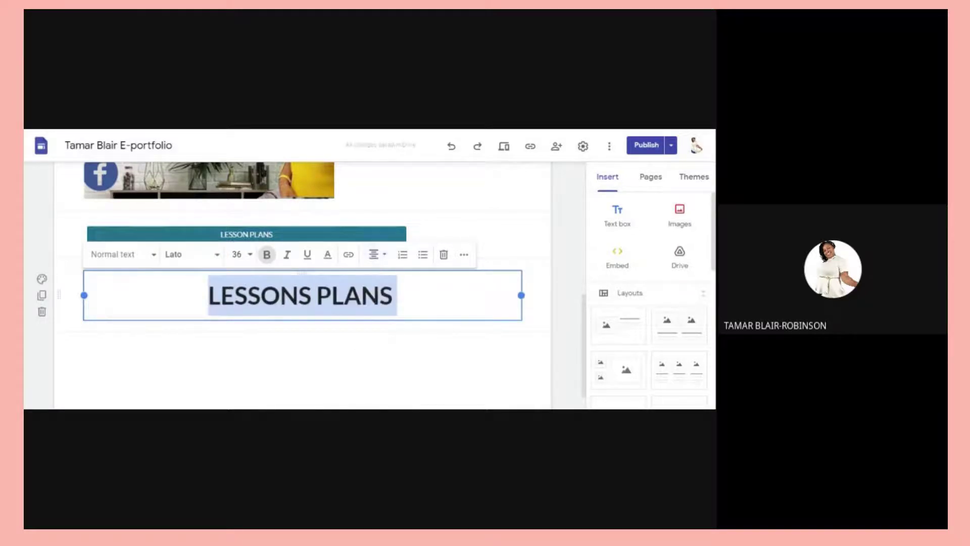
pyautogui.click(328, 255)
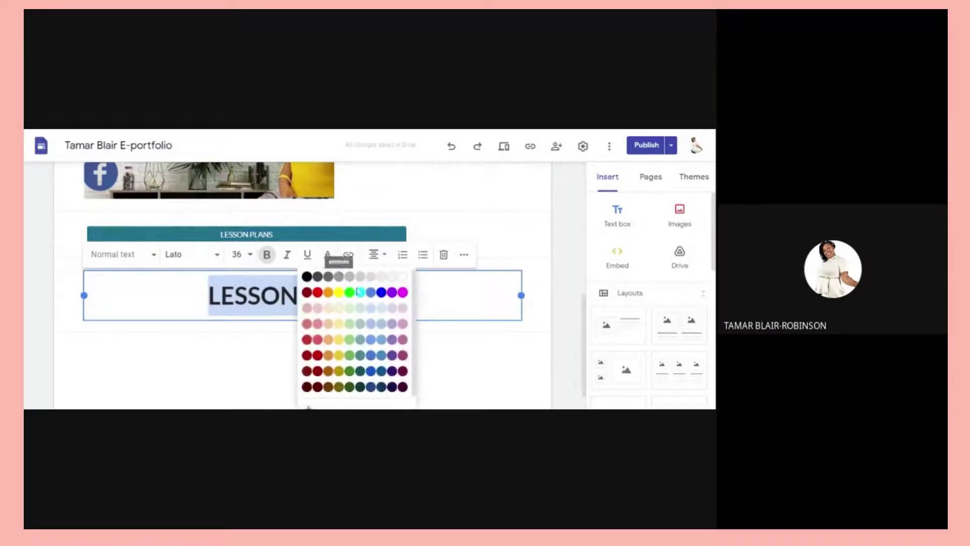
pyautogui.click(381, 292)
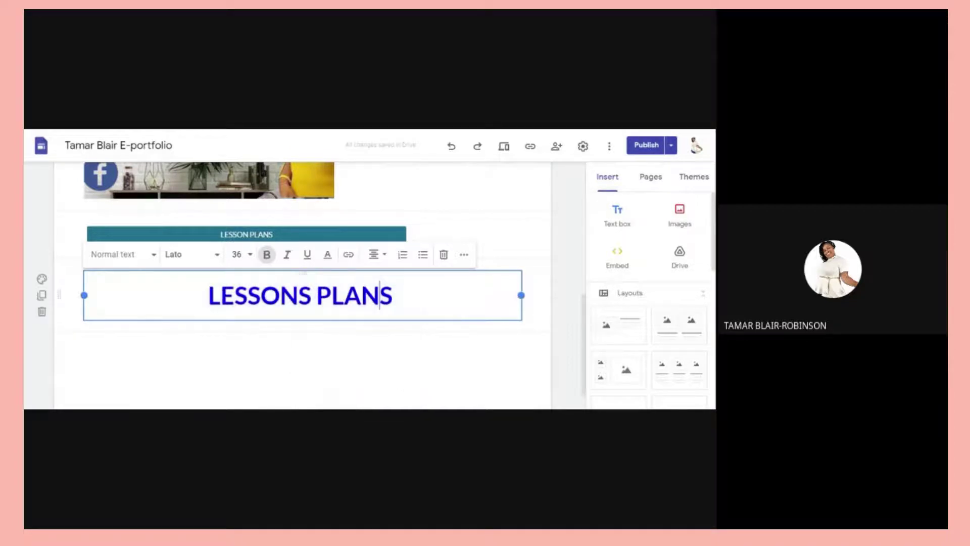
# Step: Link the LESSONS PLANS text to the copied sharing link of the Drive file
pyautogui.moveTo(208, 295); pyautogui.dragTo(397, 295)
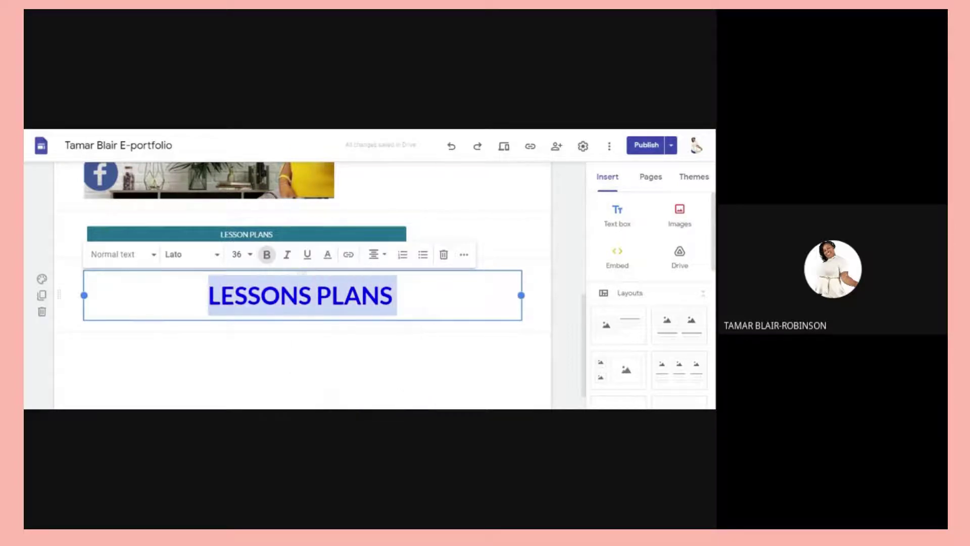
pyautogui.click(349, 257)
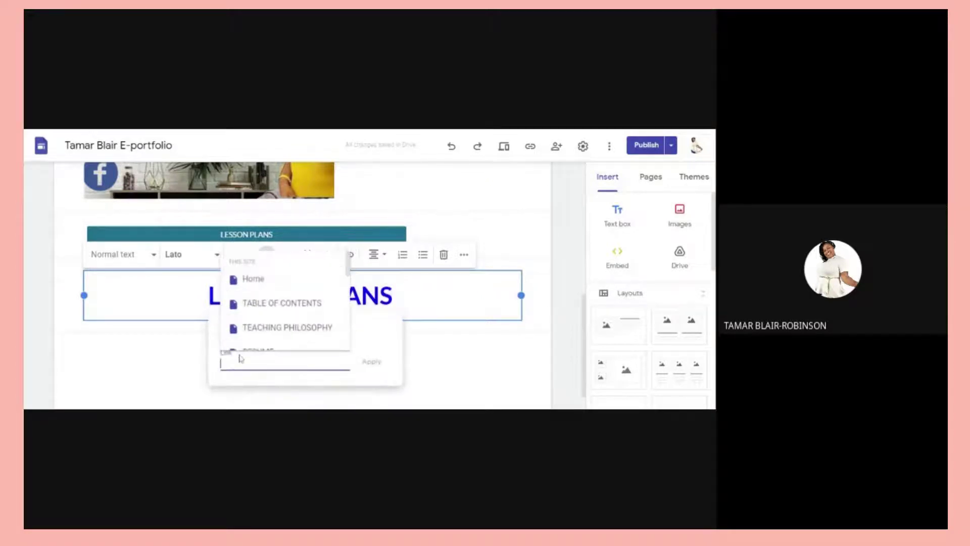
pyautogui.hotkey('ctrl', 'v')
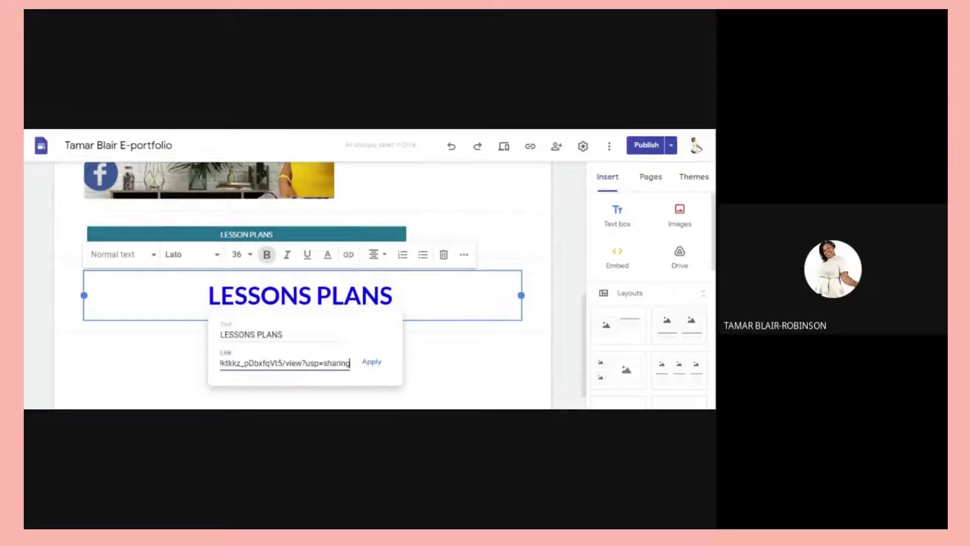
pyautogui.click(371, 363)
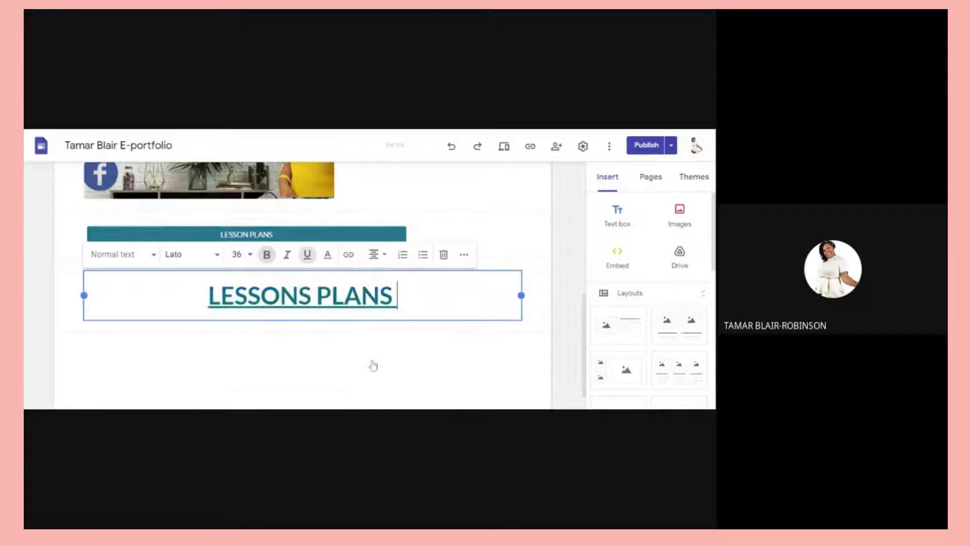
pyautogui.click(472, 202)
pyautogui.scroll(3, 584, 314)
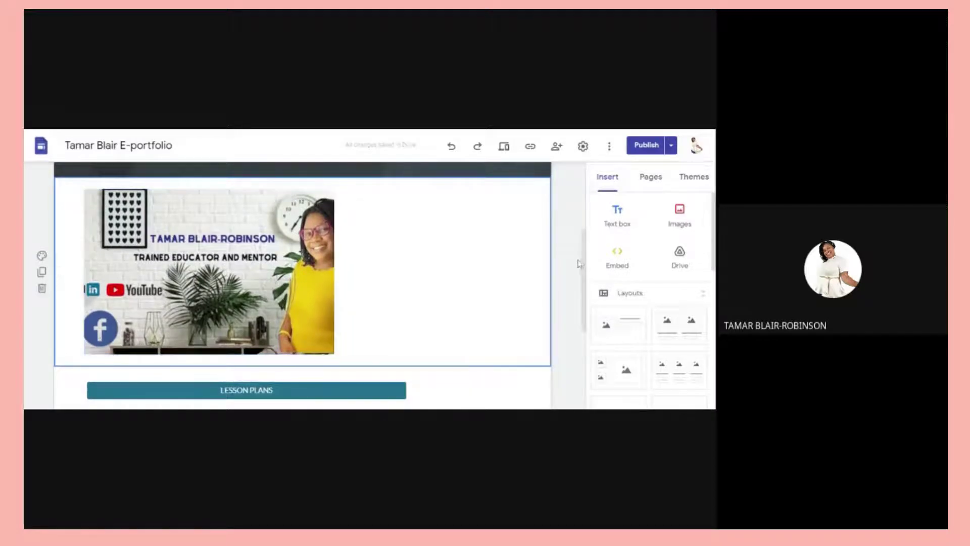
pyautogui.scroll(-2, 586, 247)
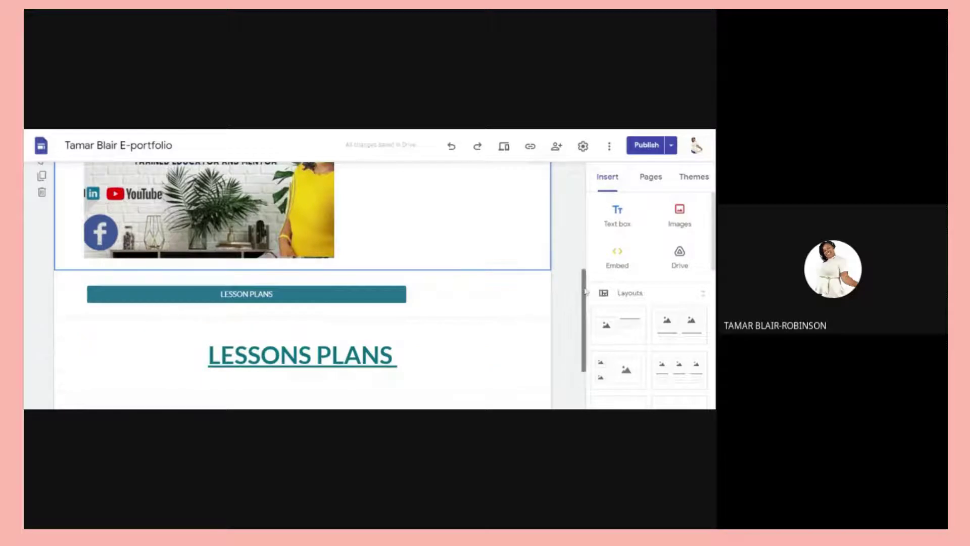
pyautogui.moveTo(585, 291); pyautogui.dragTo(594, 182)
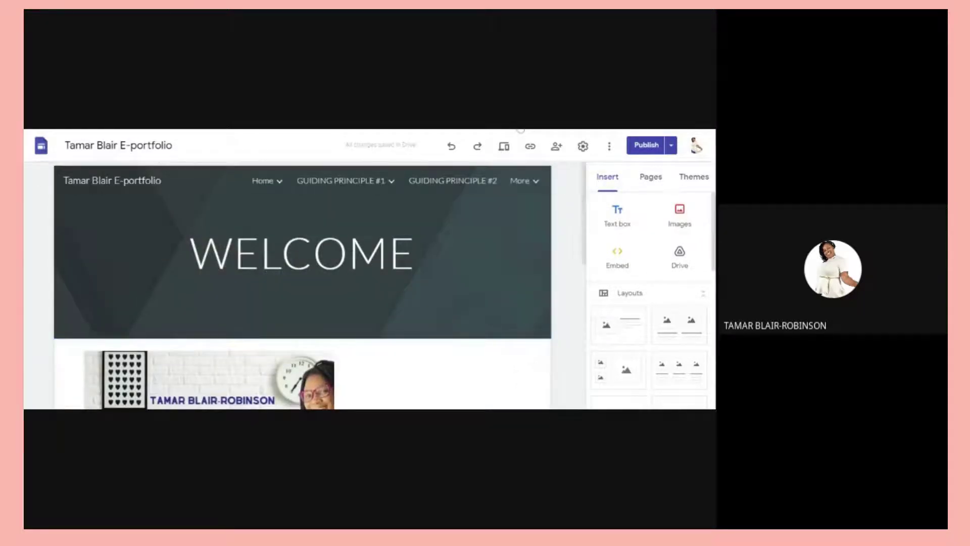
# Step: Open a new browser tab and search Google for "LESSON PLAN"
pyautogui.hotkey('ctrl', 't')
pyautogui.click(251, 285)
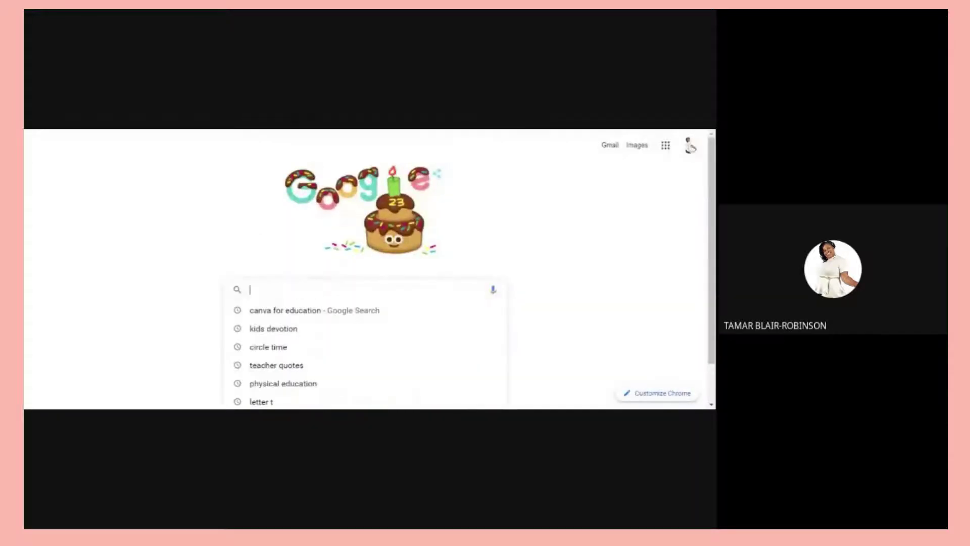
pyautogui.write('LESSON')
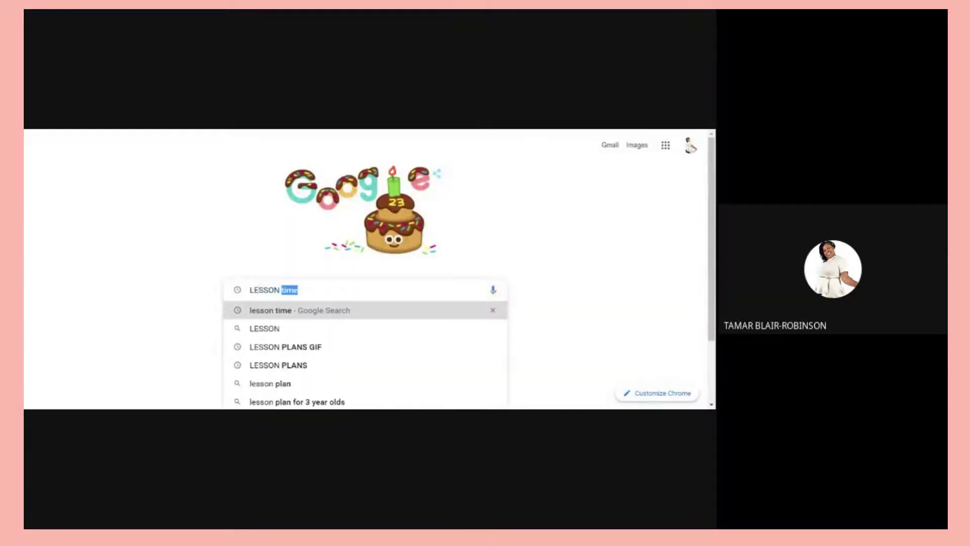
pyautogui.press('BackSpace')
pyautogui.write('PLAN')
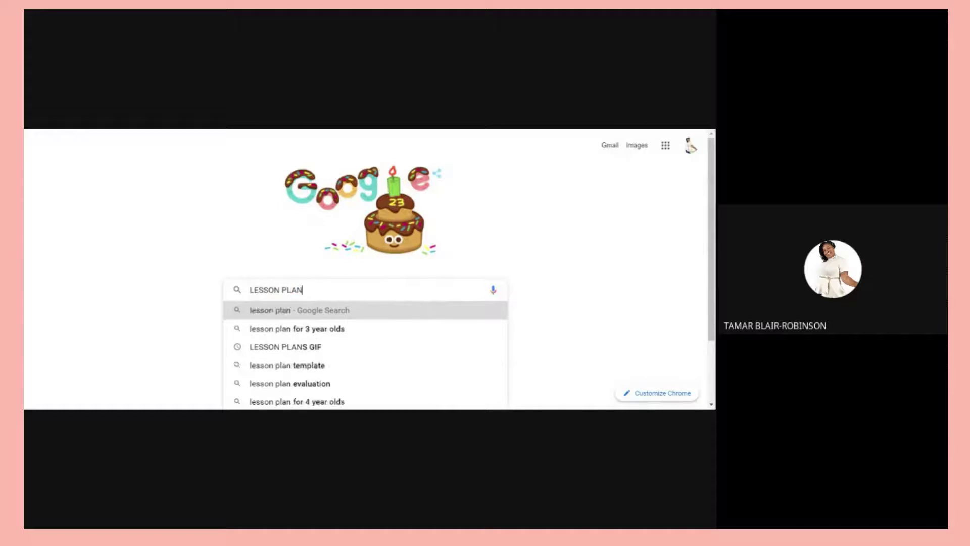
pyautogui.press('Return')
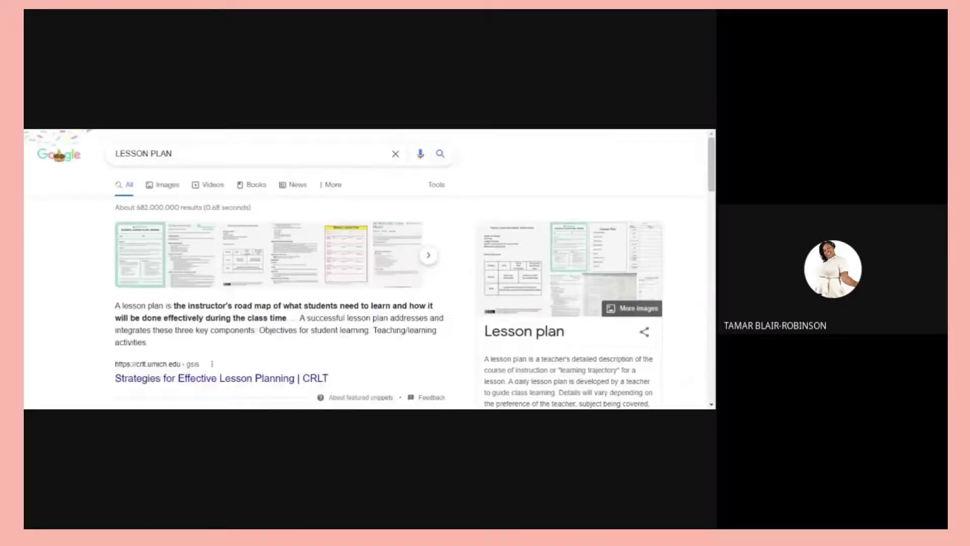
# Step: Browse the image results for LESSON PLAN and open the green "My LessonPlan" chalkboard picture
pyautogui.click(156, 187)
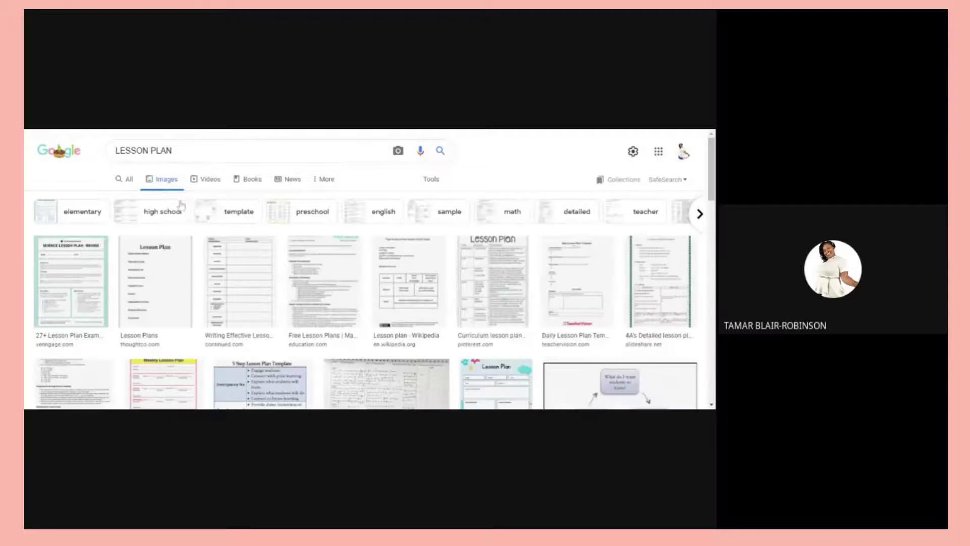
pyautogui.click(173, 151)
pyautogui.moveTo(711, 172); pyautogui.dragTo(711, 250)
pyautogui.scroll(-3, 340, 278)
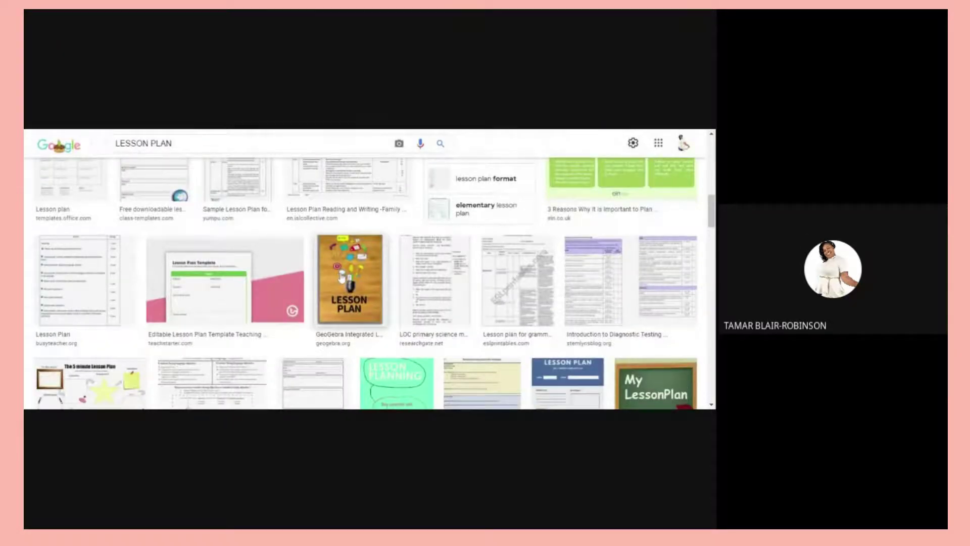
pyautogui.click(342, 277)
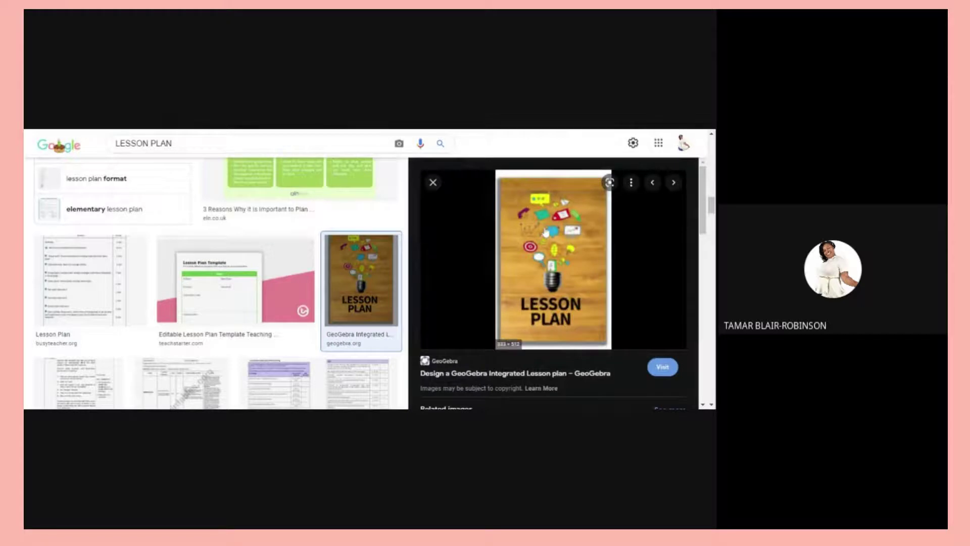
pyautogui.click(433, 182)
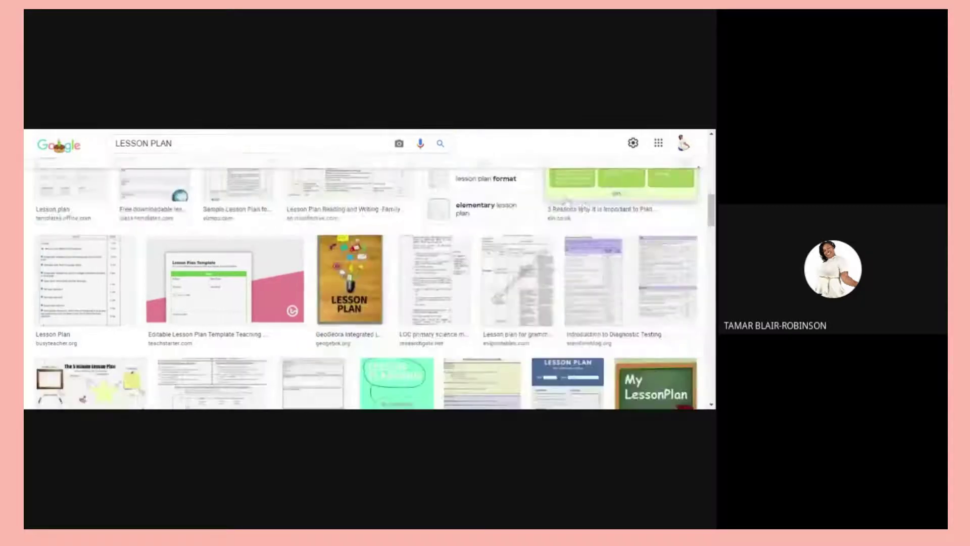
pyautogui.moveTo(713, 211)
pyautogui.mouseDown()
pyautogui.moveTo(713, 305)
pyautogui.moveTo(712, 225)
pyautogui.mouseUp()
pyautogui.click(639, 263)
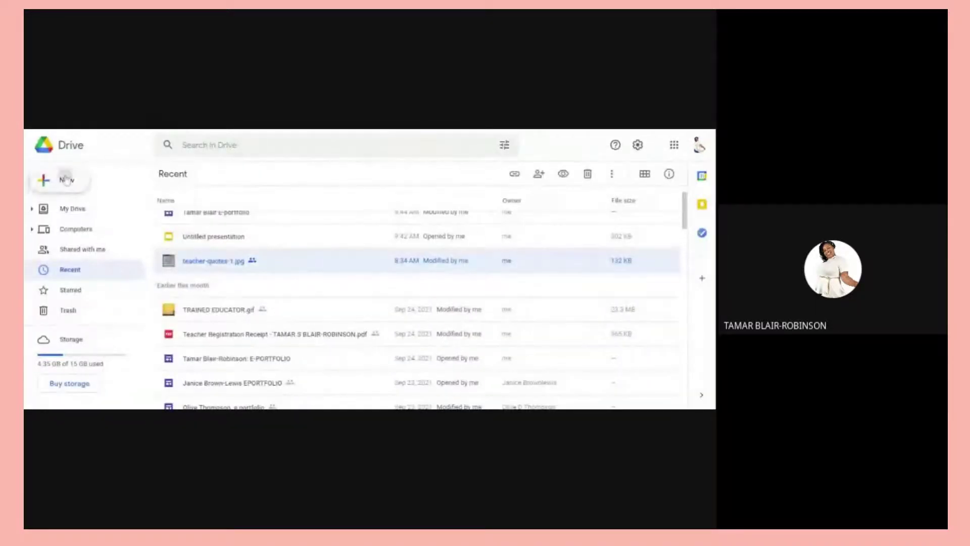
# Step: Switch to Google Drive and upload the file images.jpg
pyautogui.click(66, 177)
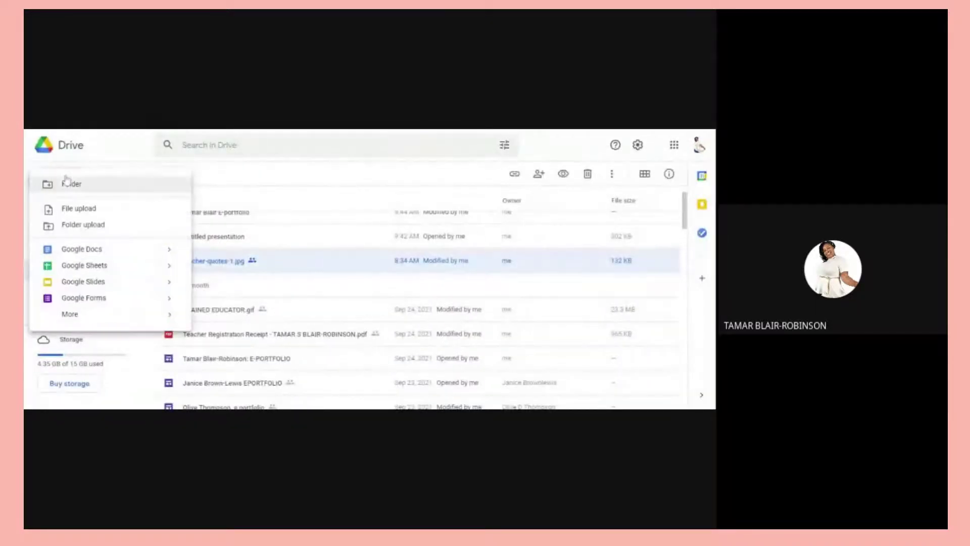
pyautogui.click(84, 209)
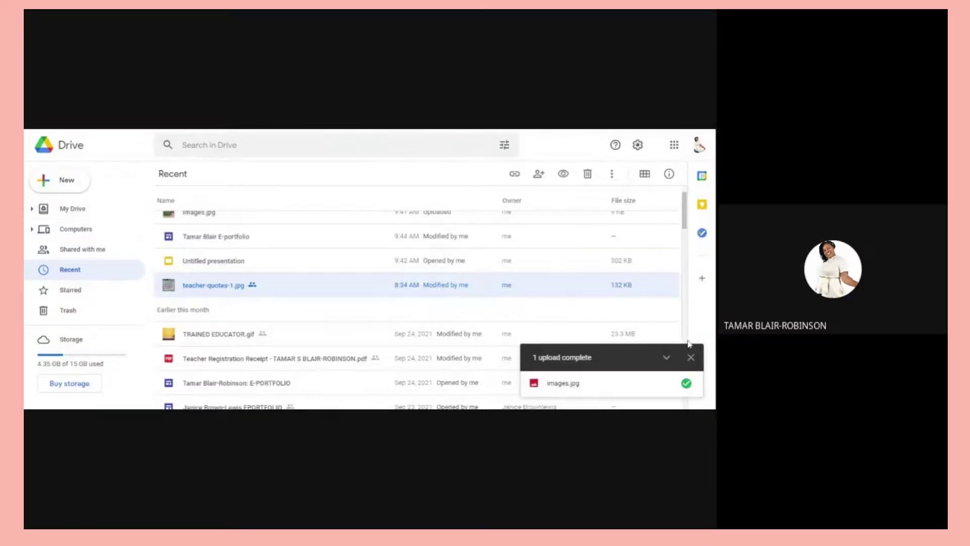
pyautogui.click(691, 358)
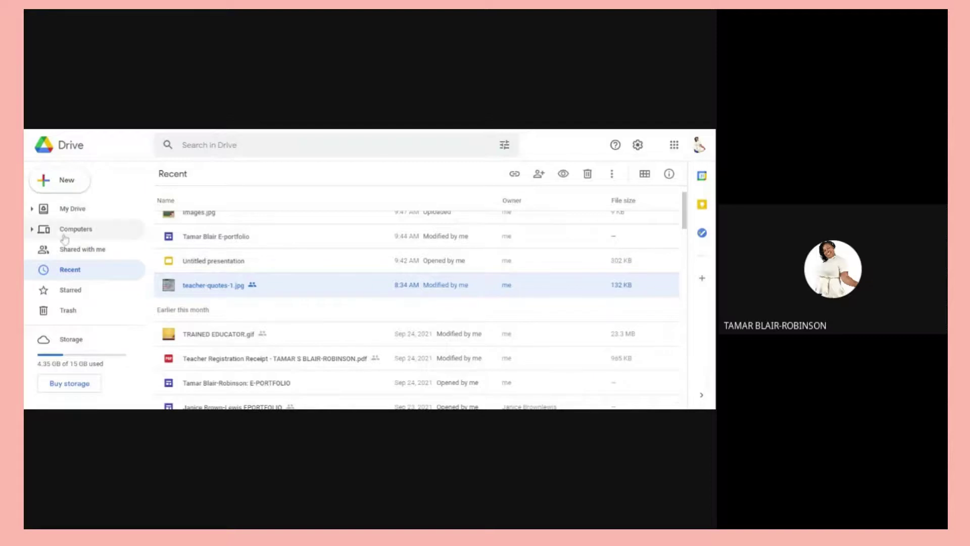
# Step: Share images.jpg from the recent files with anyone who has the link as Viewer, and copy its link
pyautogui.click(59, 273)
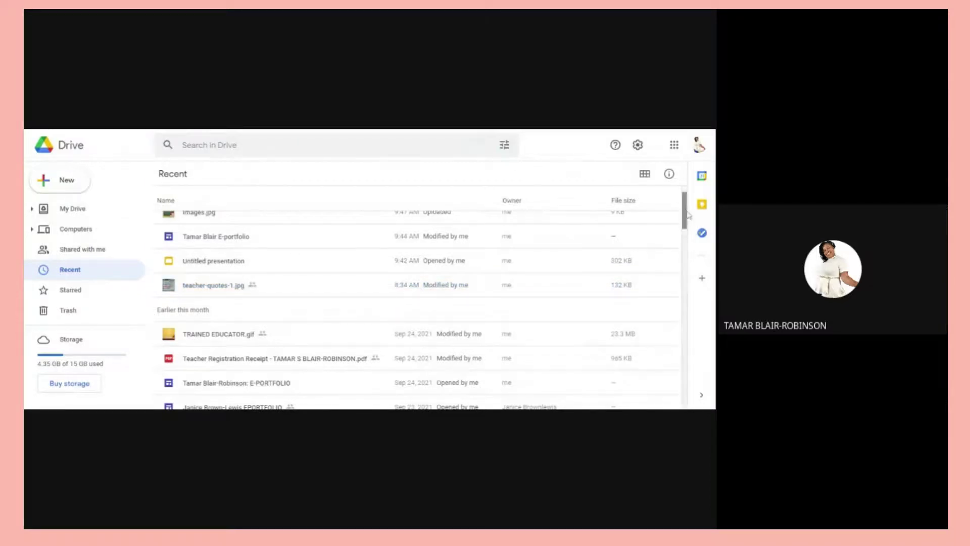
pyautogui.scroll(1, 689, 215)
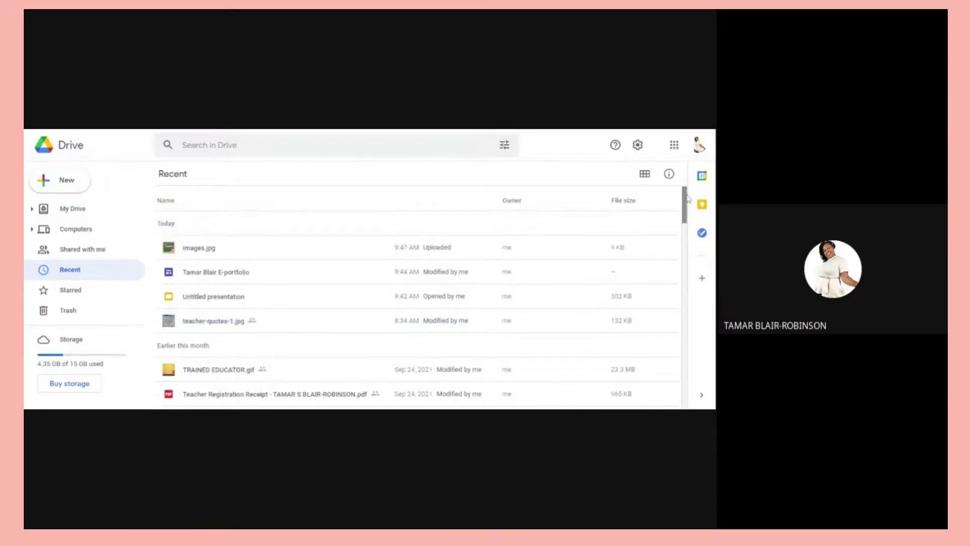
pyautogui.rightClick(237, 249)
pyautogui.click(288, 195)
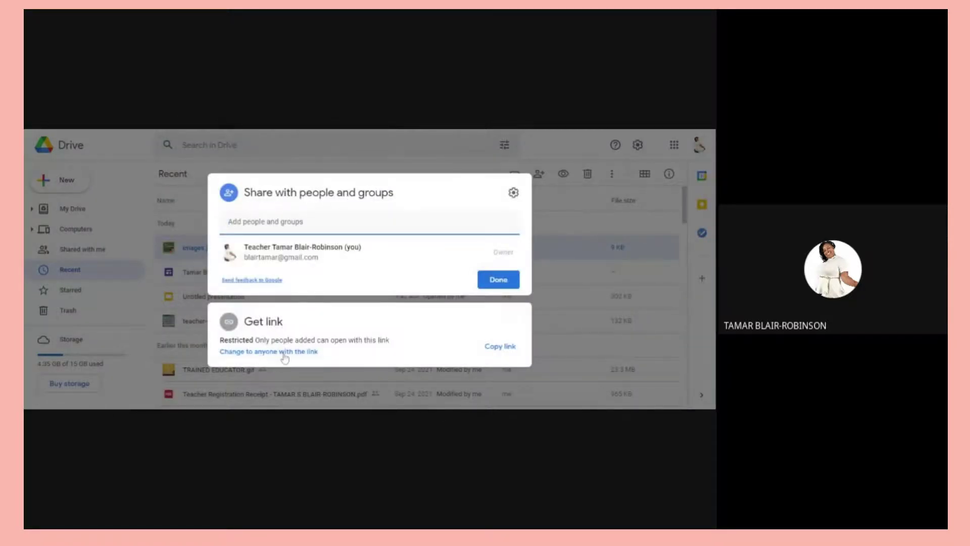
pyautogui.click(283, 353)
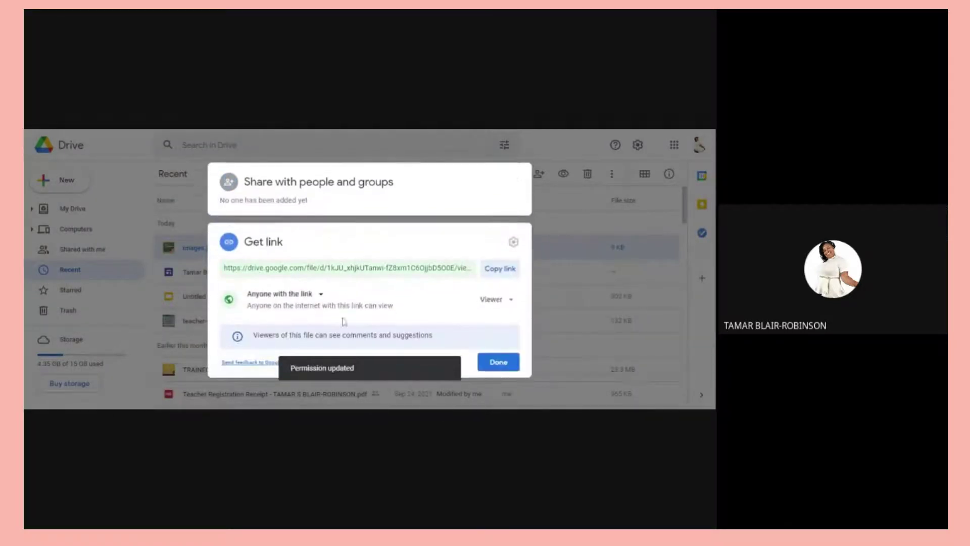
pyautogui.click(500, 270)
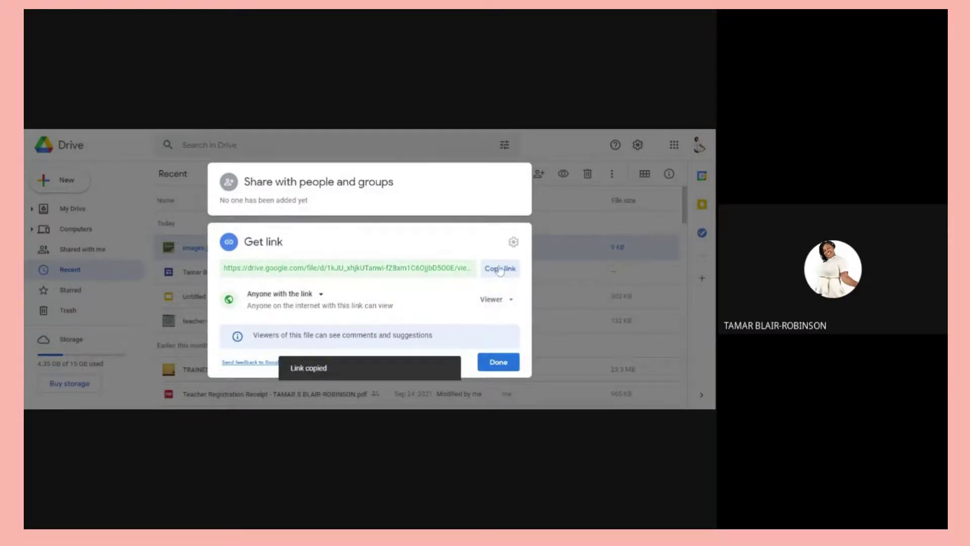
pyautogui.click(498, 362)
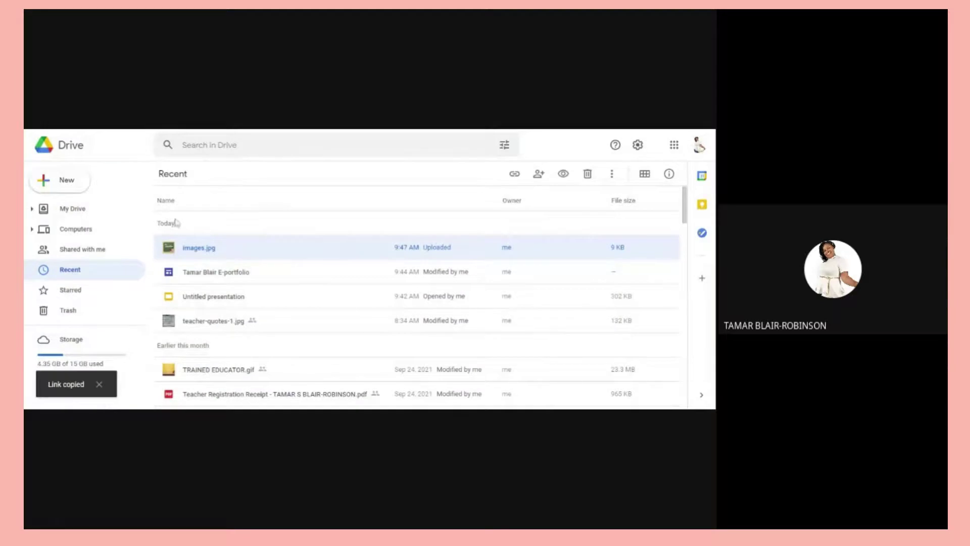
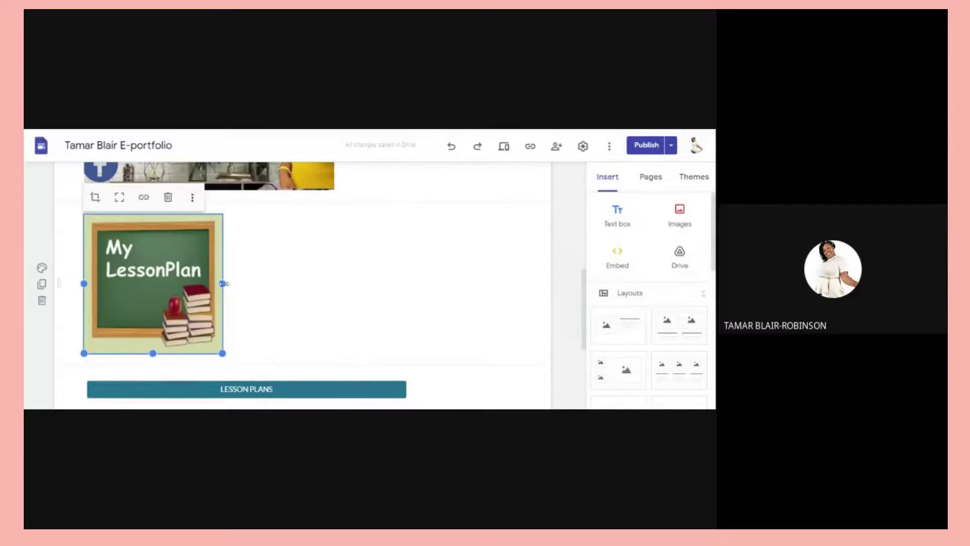
# Step: In the Google Sites editor, enlarge the My LessonPlan image above the LESSON PLANS button
pyautogui.moveTo(222, 283); pyautogui.dragTo(260, 284)
pyautogui.moveTo(172, 352); pyautogui.dragTo(172, 392)
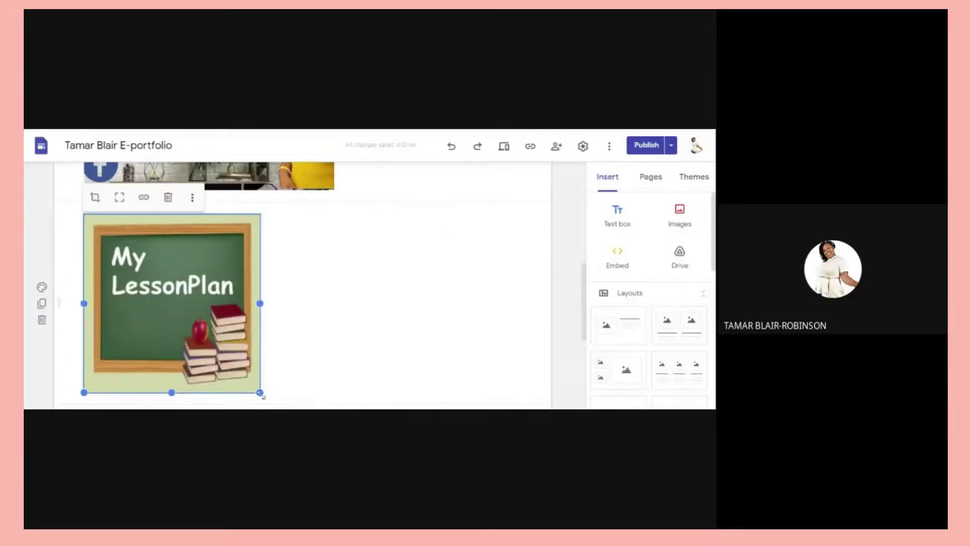
pyautogui.moveTo(260, 393); pyautogui.dragTo(297, 373)
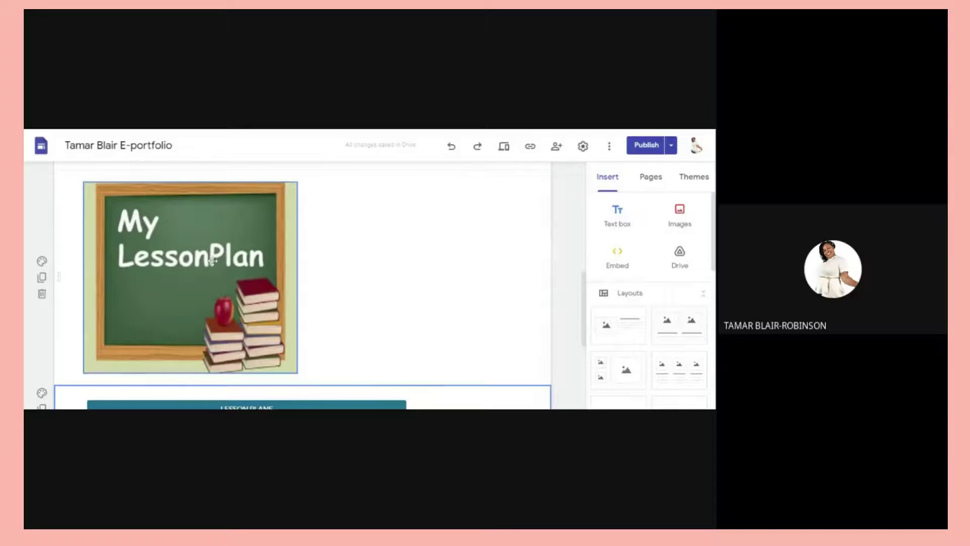
# Step: Link the My LessonPlan image to the copied Drive sharing link of images.jpg
pyautogui.doubleClick(214, 286)
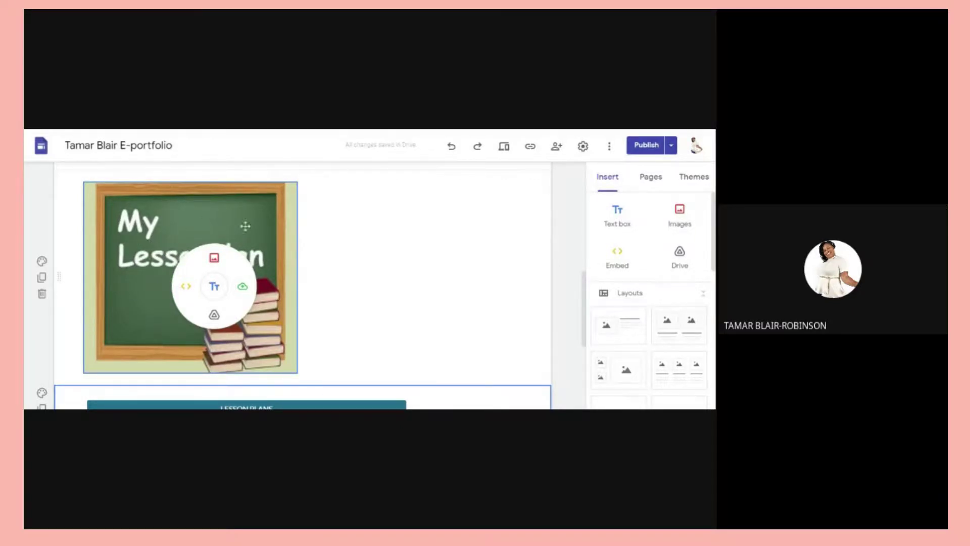
pyautogui.click(188, 221)
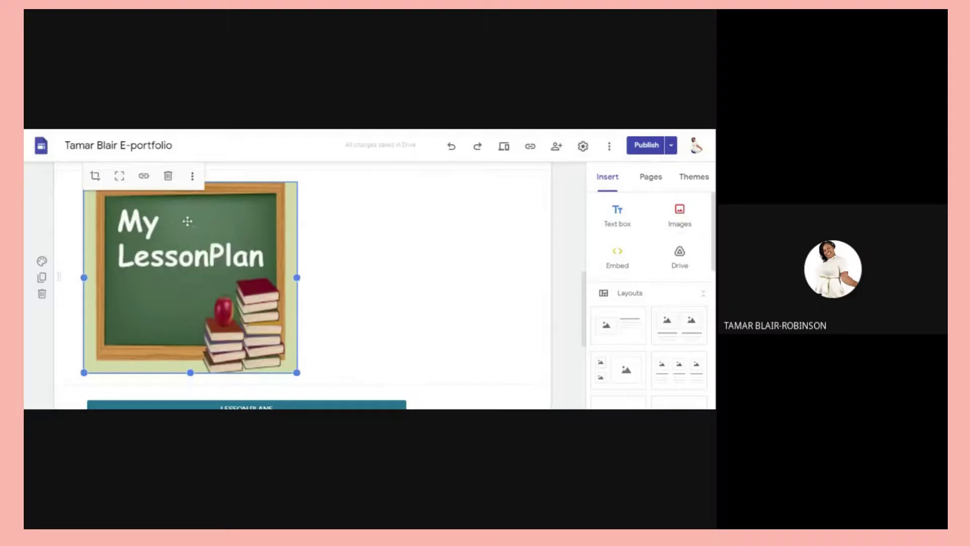
pyautogui.click(144, 175)
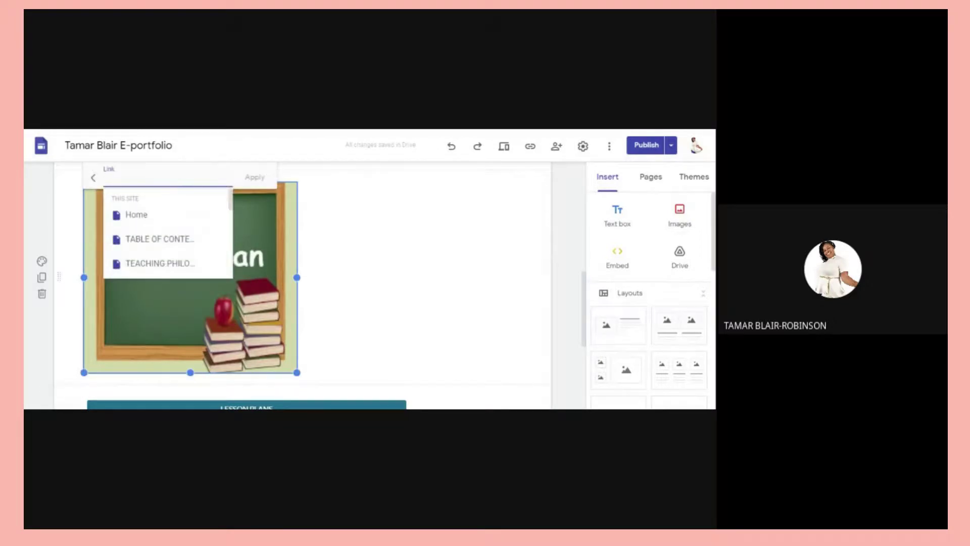
pyautogui.hotkey('ctrl', 'v')
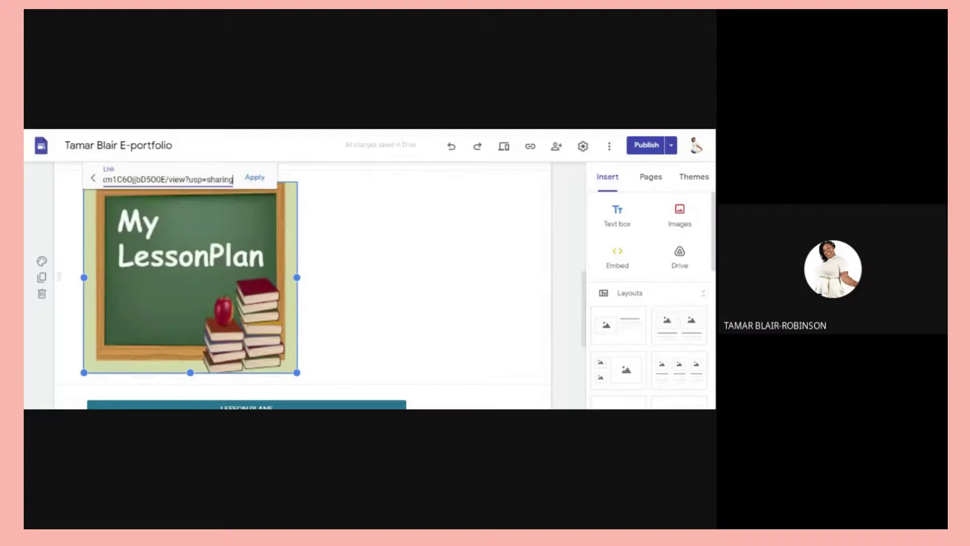
pyautogui.click(254, 178)
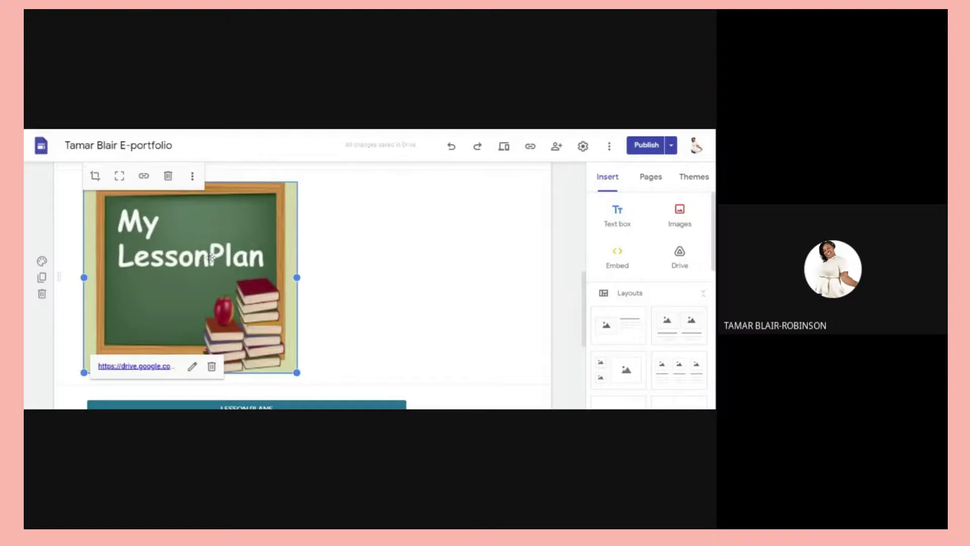
# Step: Preview the site and test the My LessonPlan image's link, closing the opened file to return to the preview
pyautogui.click(506, 148)
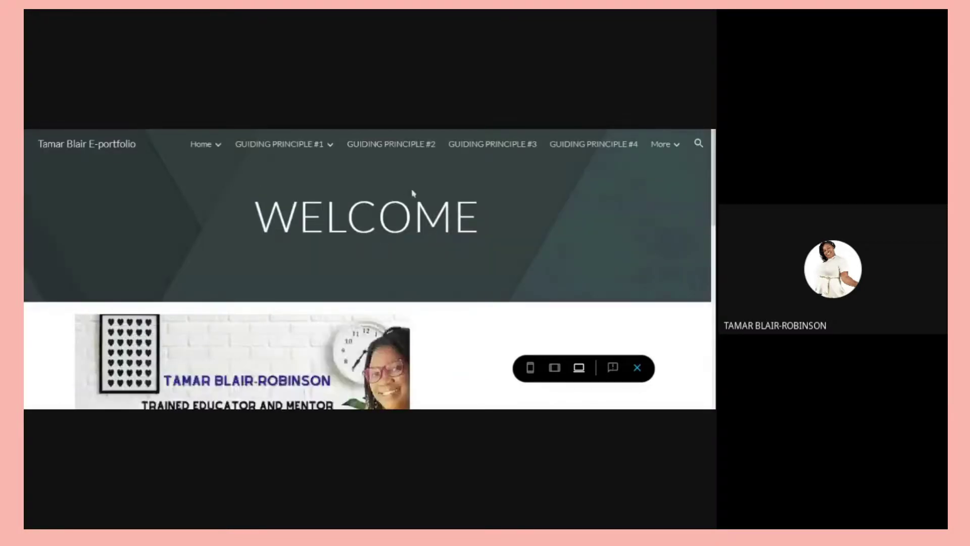
pyautogui.moveTo(662, 144)
pyautogui.scroll(-6, 368, 283)
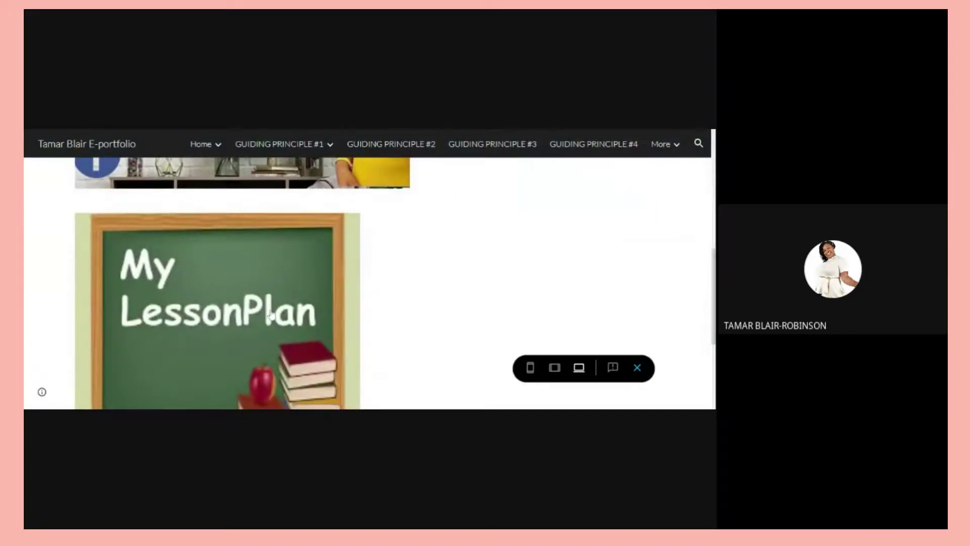
pyautogui.click(271, 315)
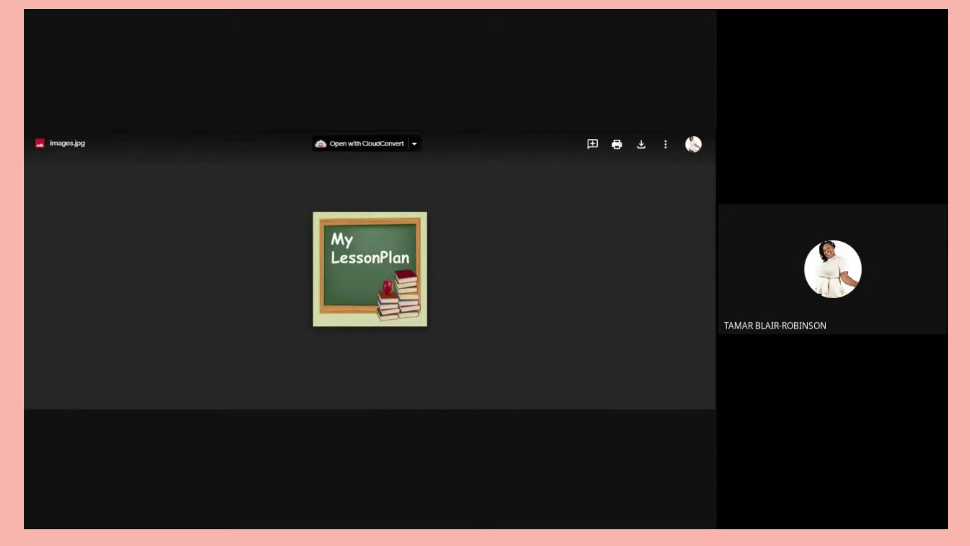
pyautogui.press('Escape')
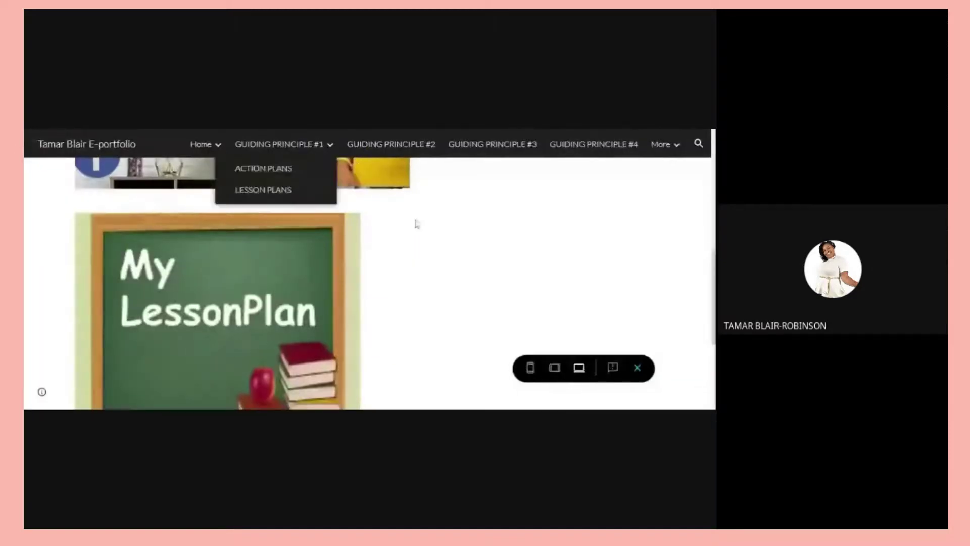
pyautogui.scroll(5, 647, 262)
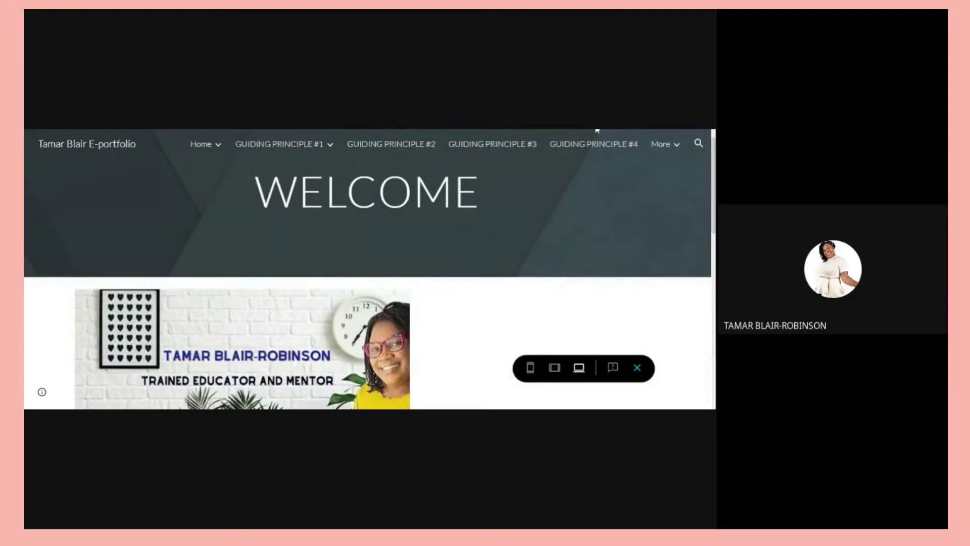
# Step: Switch to Google Drive and create a new folder named LESSON PLANS
pyautogui.hotkey('ctrl', 'Tab')
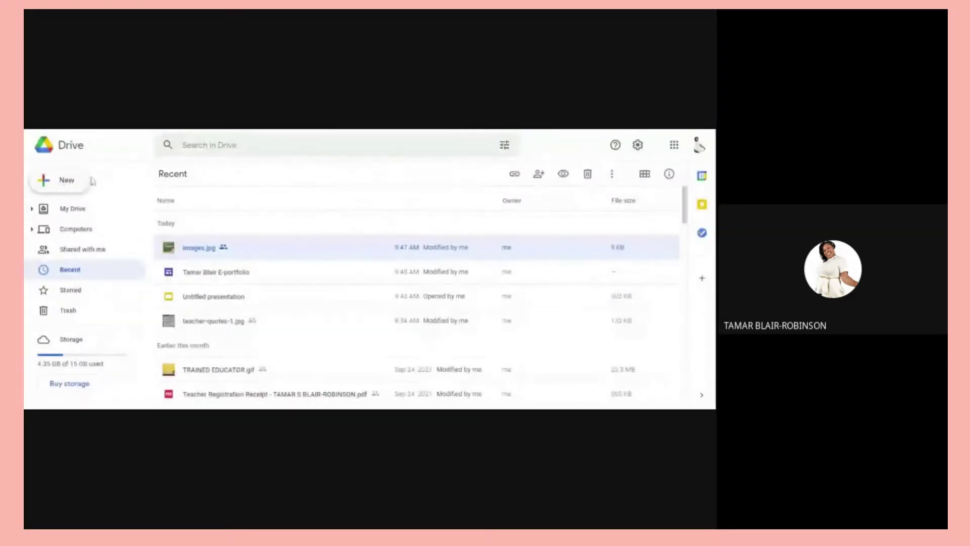
pyautogui.click(64, 184)
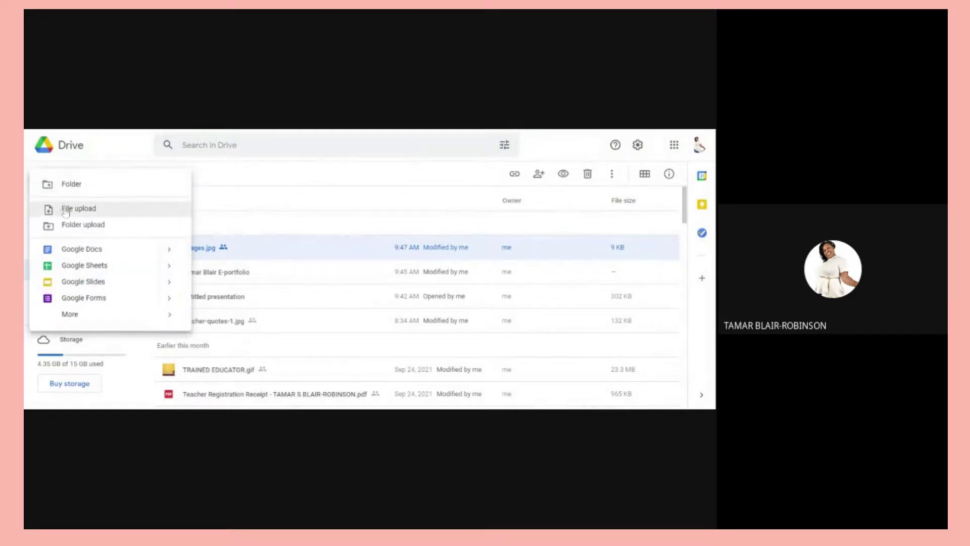
pyautogui.click(68, 225)
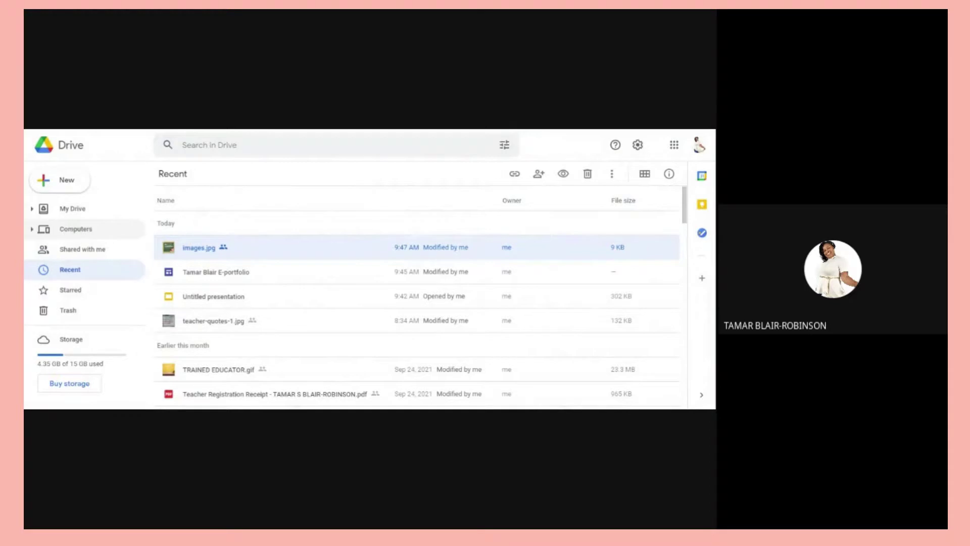
pyautogui.click(59, 181)
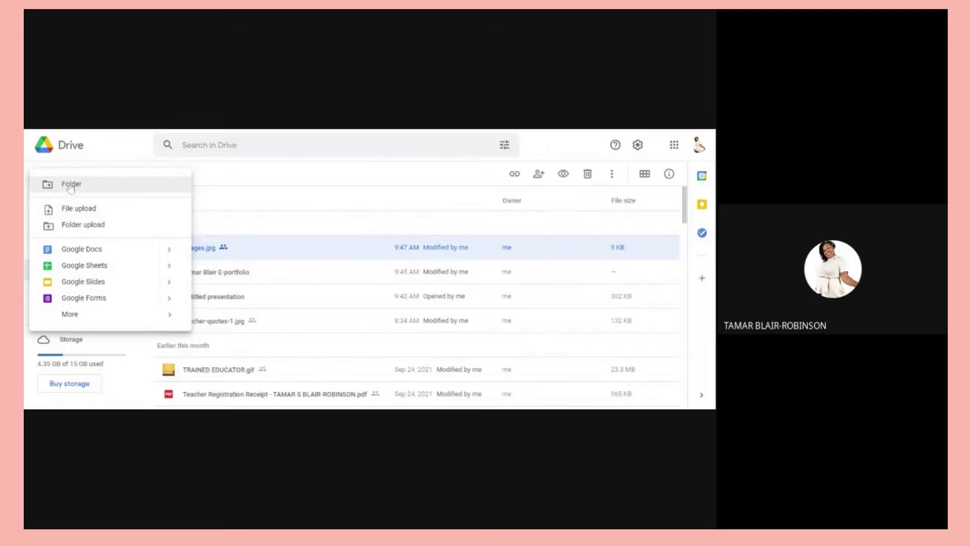
pyautogui.click(75, 187)
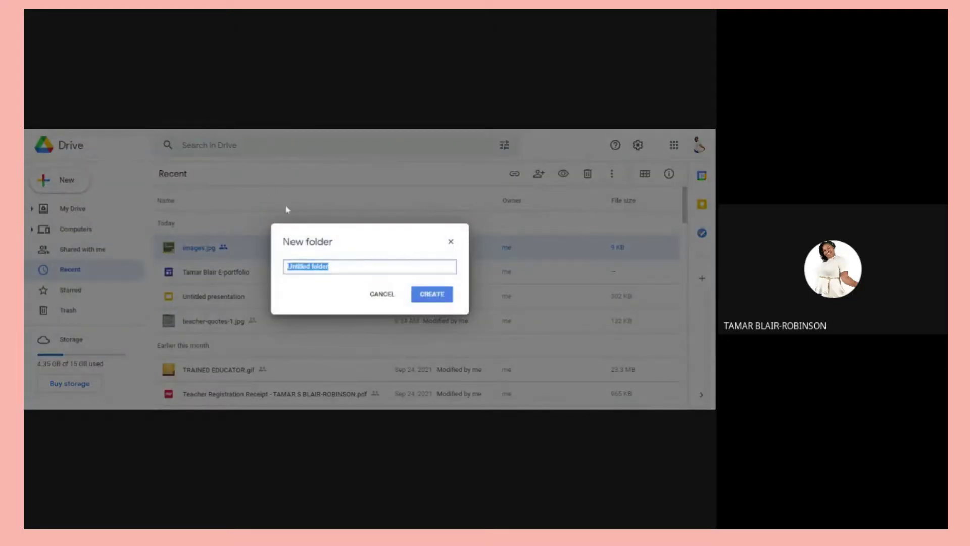
pyautogui.press('BackSpace')
pyautogui.write('LESSON PLANS')
pyautogui.click(438, 296)
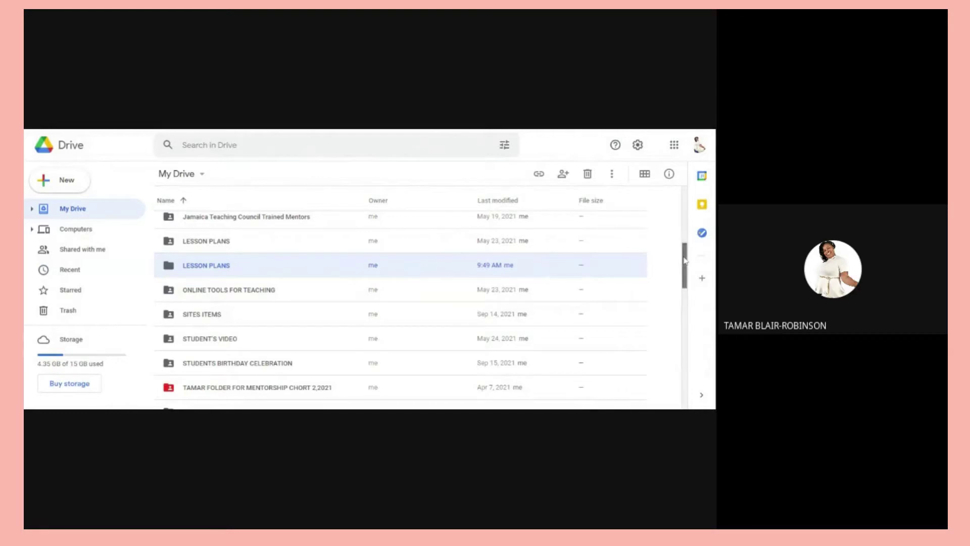
# Step: Move images.jpg from My Drive into the newly created LESSON PLANS folder
pyautogui.scroll(-1, 685, 260)
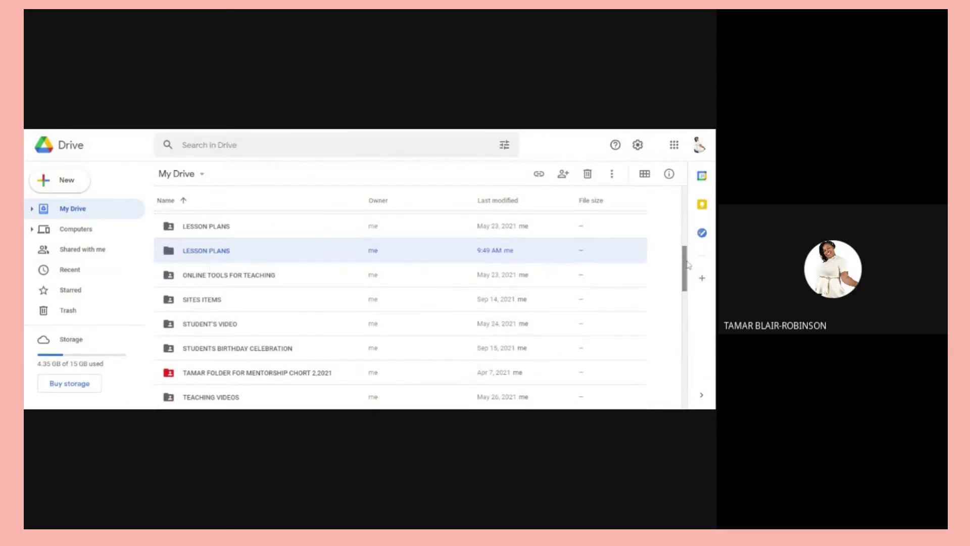
pyautogui.moveTo(688, 264); pyautogui.dragTo(663, 296)
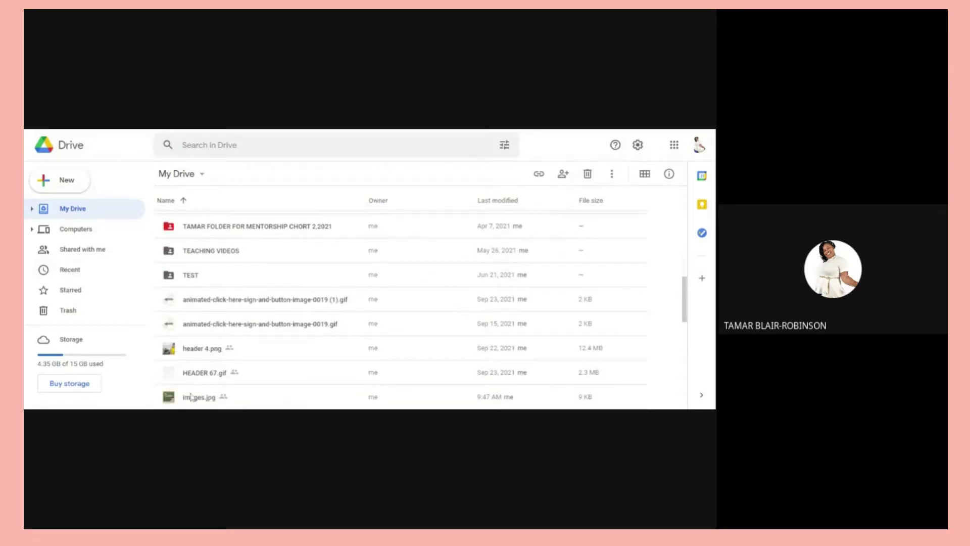
pyautogui.moveTo(187, 399); pyautogui.dragTo(222, 318)
pyautogui.scroll(-5, 220, 316)
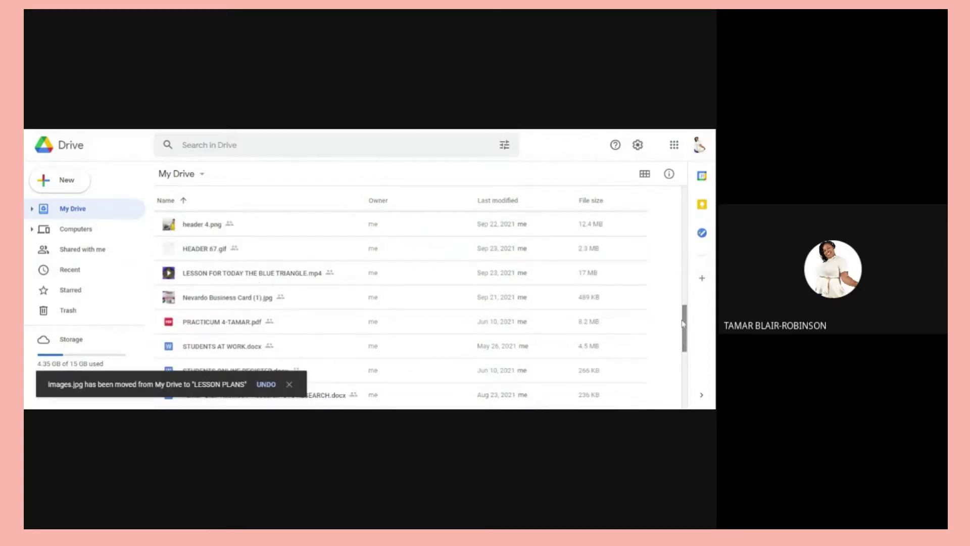
# Step: Rename the newly created LESSON PLANS folder as JBHIJ
pyautogui.moveTo(685, 326); pyautogui.dragTo(697, 258)
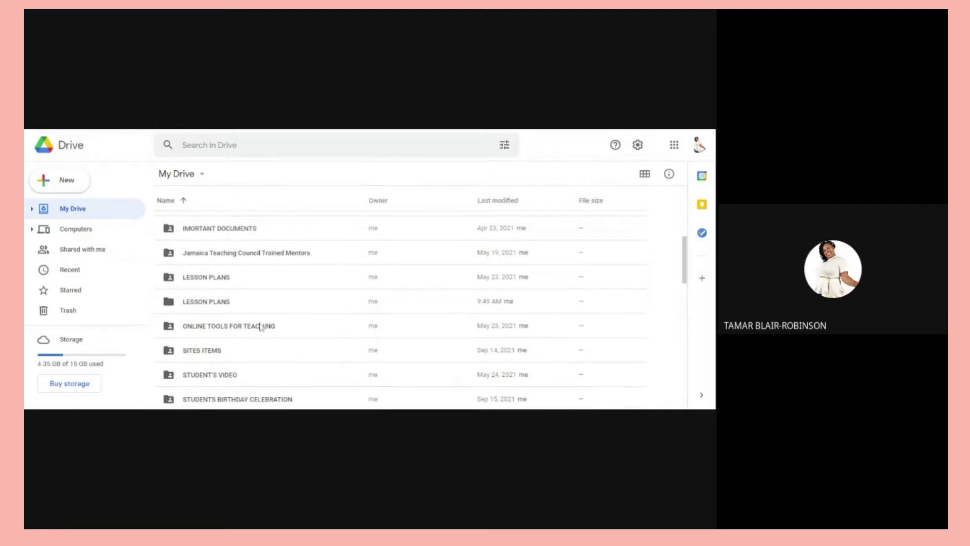
pyautogui.rightClick(258, 309)
pyautogui.moveTo(259, 308)
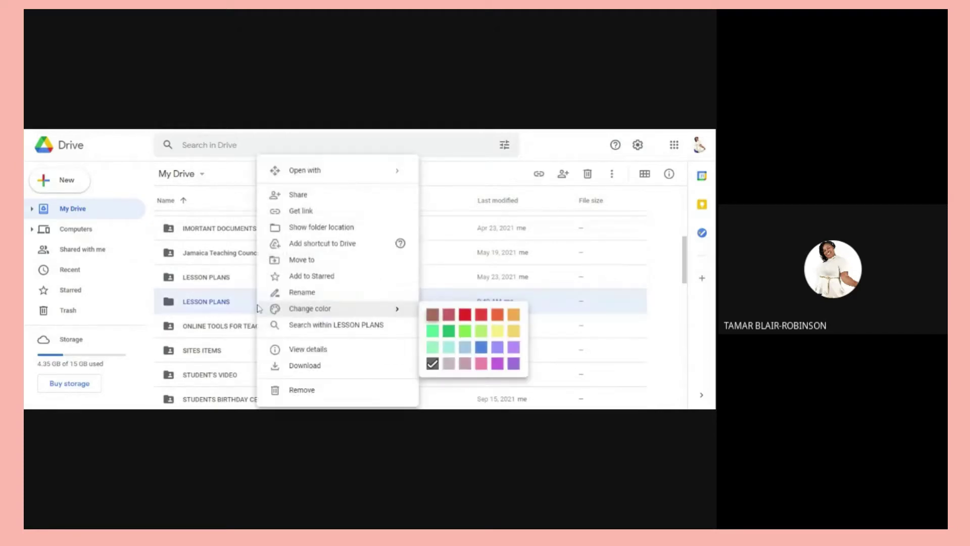
pyautogui.click(301, 292)
pyautogui.click(337, 266)
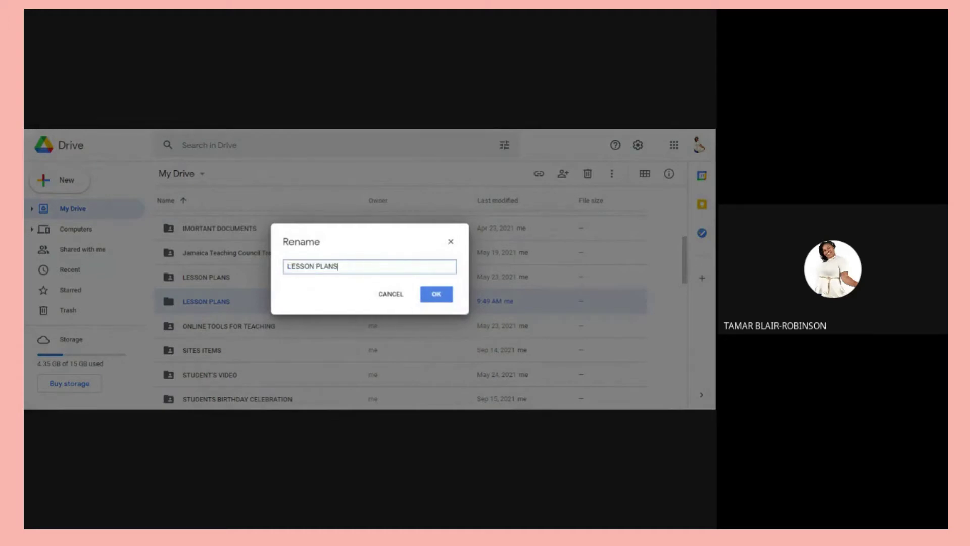
pyautogui.press('BackSpace')
pyautogui.press('BackSpace')
pyautogui.press('BackSpace')
pyautogui.press('BackSpace')
pyautogui.press('BackSpace')
pyautogui.press('BackSpace')
pyautogui.press('BackSpace')
pyautogui.press('BackSpace')
pyautogui.press('BackSpace')
pyautogui.press('BackSpace')
pyautogui.press('BackSpace')
pyautogui.write('JBHIJ')
pyautogui.click(437, 293)
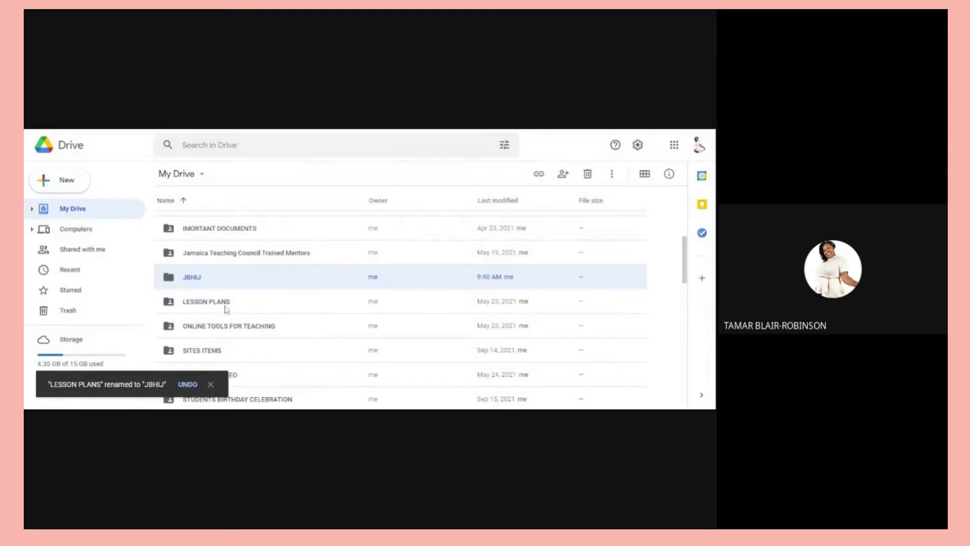
# Step: Share the JBHIJ folder with anyone who has the link and copy its sharing link
pyautogui.rightClick(199, 286)
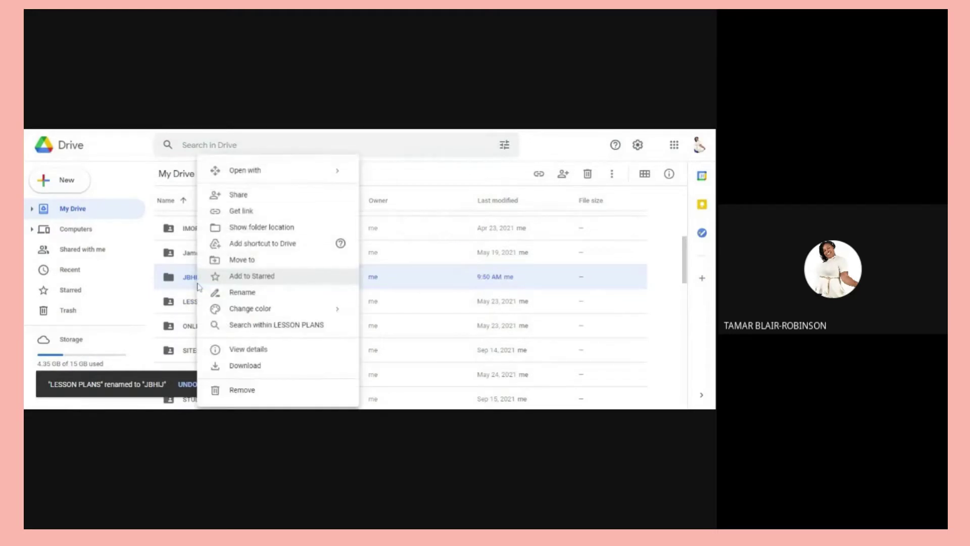
pyautogui.click(256, 216)
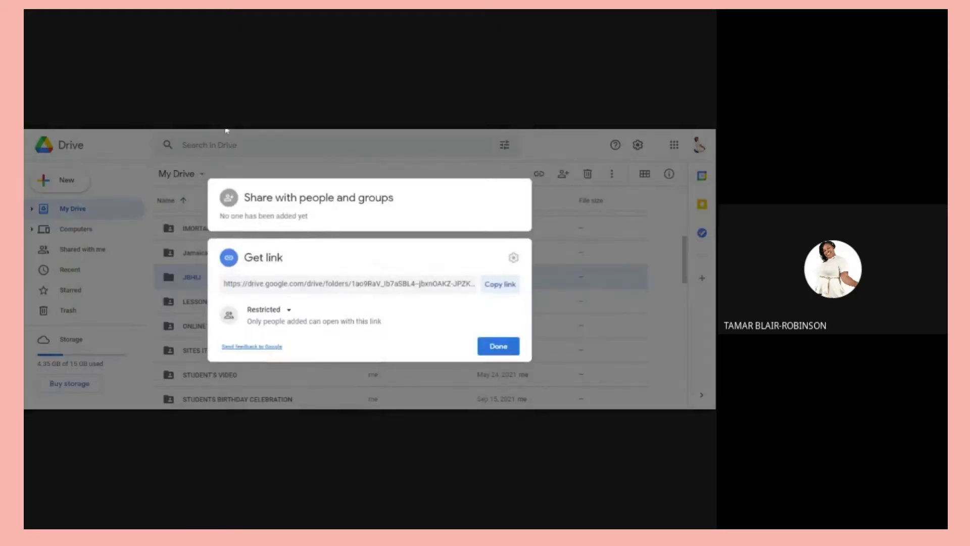
pyautogui.click(288, 310)
pyautogui.click(292, 356)
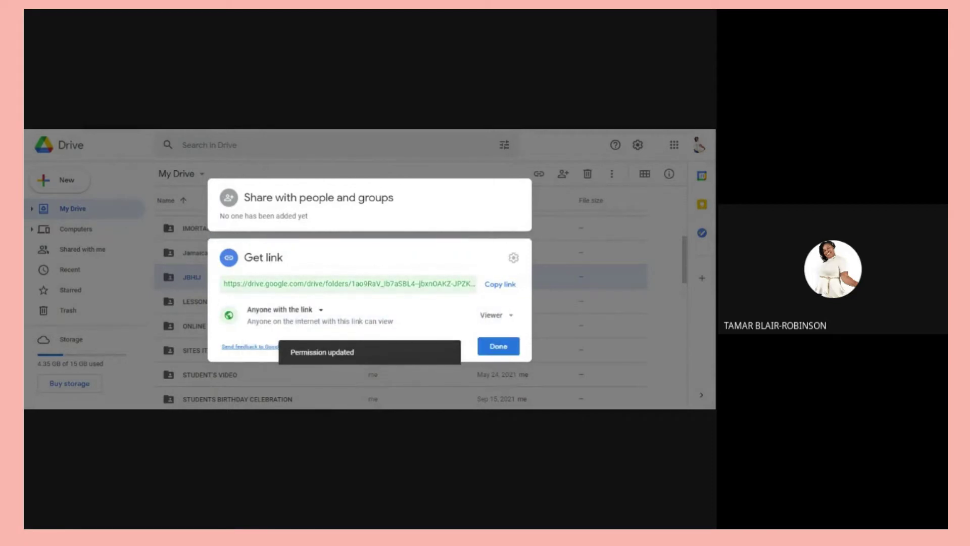
pyautogui.click(500, 284)
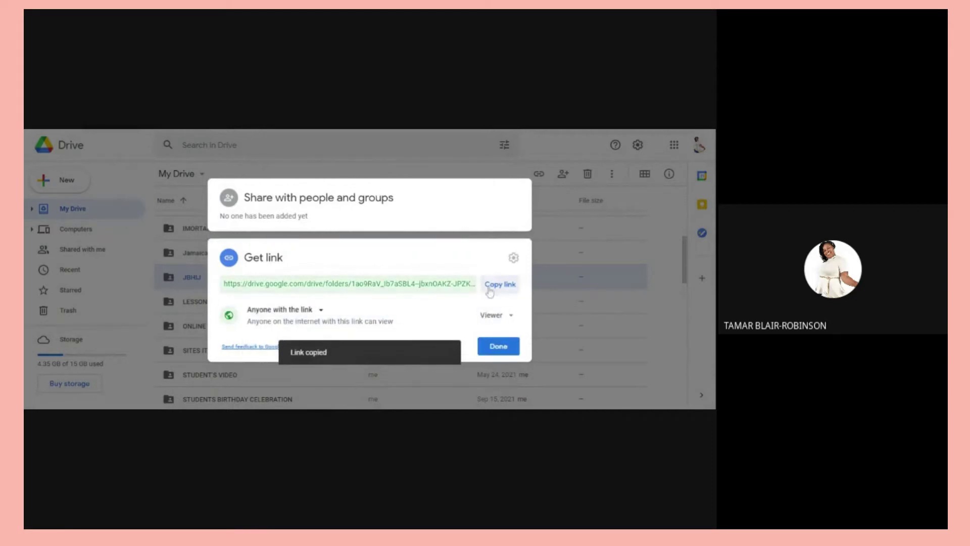
pyautogui.click(492, 347)
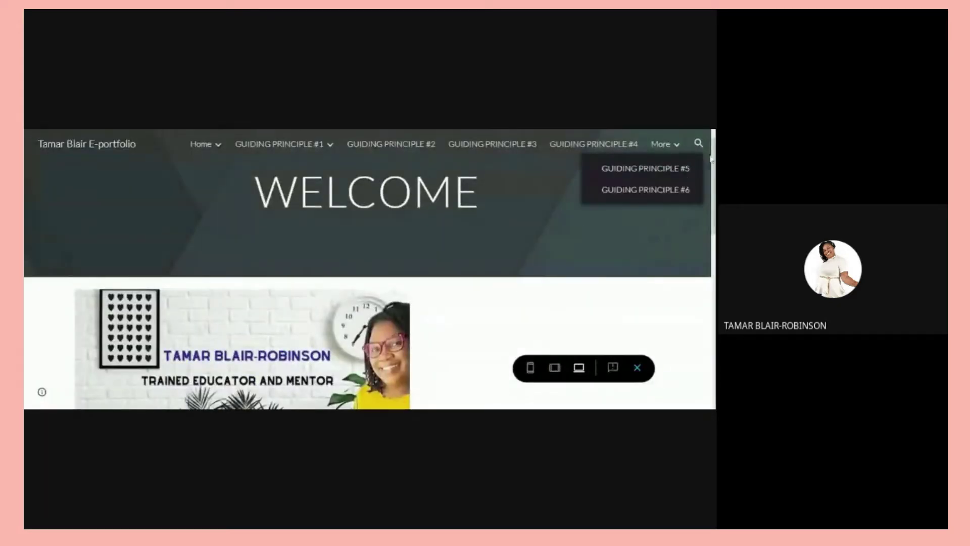
# Step: Test the My LessonPlan image's link in the Google Sites preview, closing the opened file and returning to the site editor
pyautogui.scroll(-5, 709, 283)
pyautogui.scroll(-2, 709, 283)
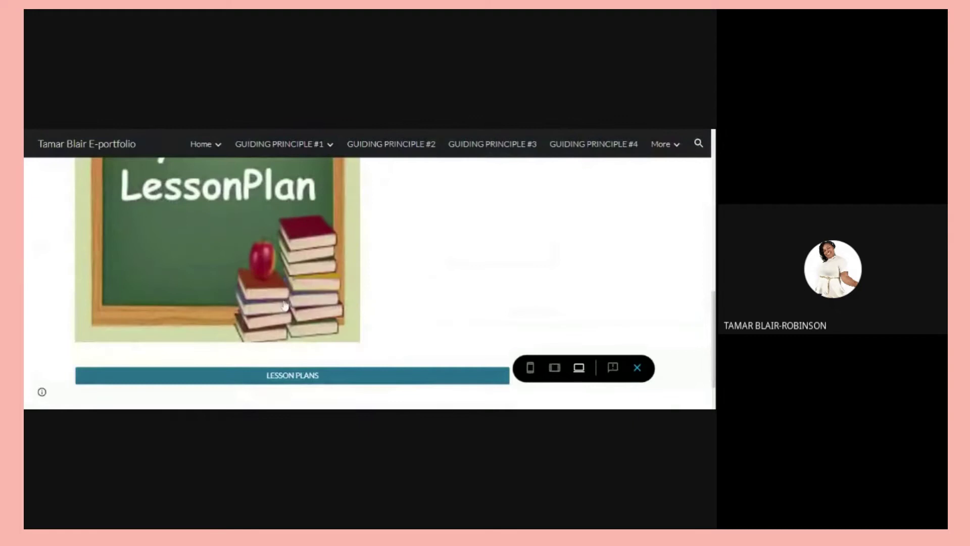
pyautogui.click(256, 257)
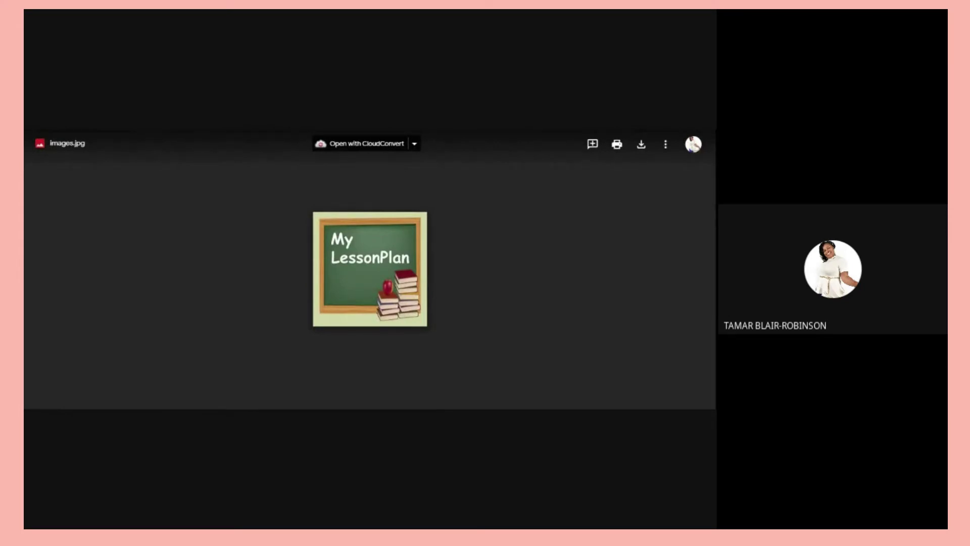
pyautogui.press('Escape')
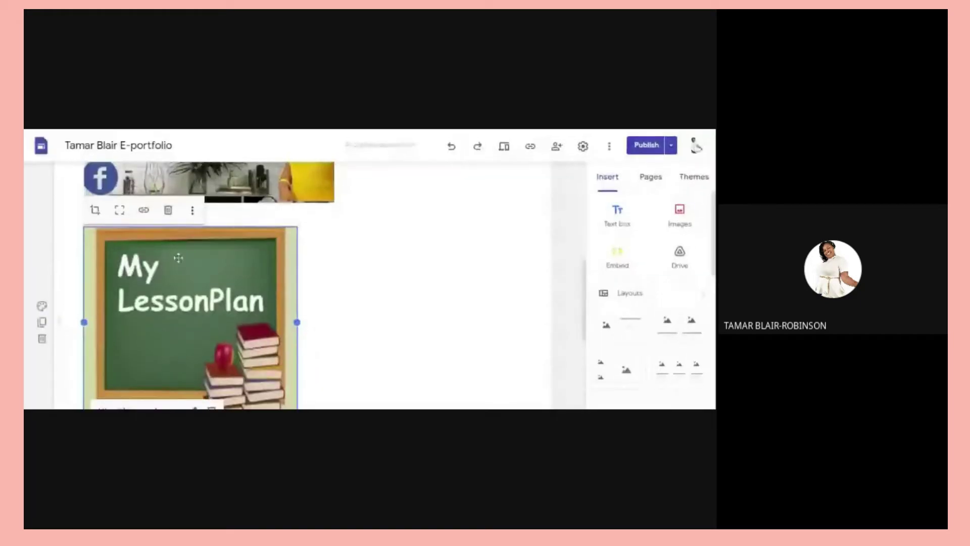
# Step: Replace the My LessonPlan image's link with the copied sharing link of the JBHIJ folder
pyautogui.click(144, 210)
pyautogui.hotkey('ctrl', 'v')
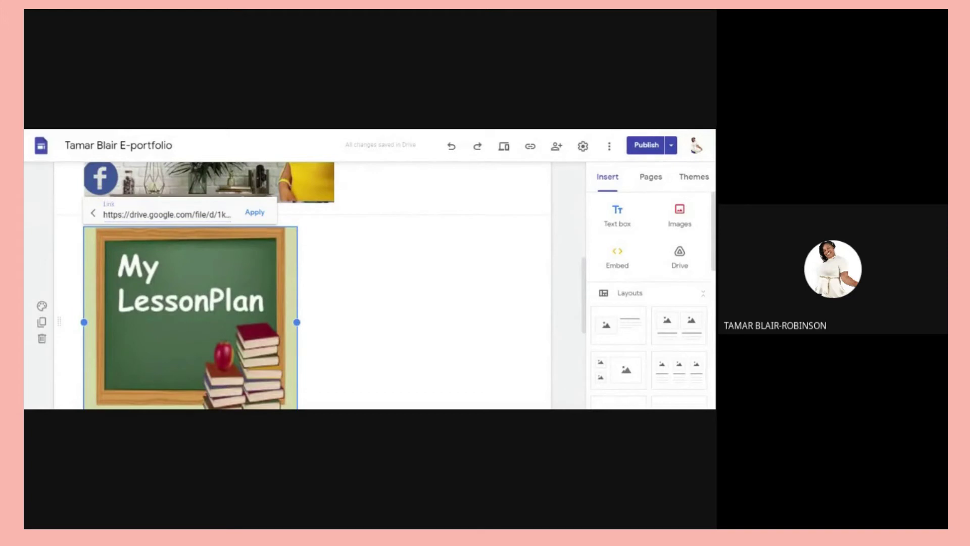
pyautogui.tripleClick(131, 215)
pyautogui.press('BackSpace')
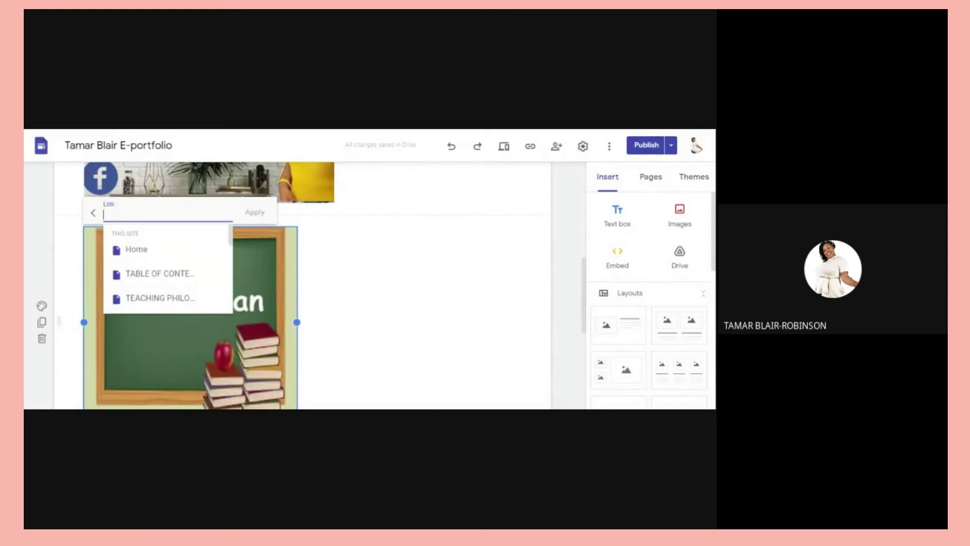
pyautogui.hotkey('ctrl', 'v')
pyautogui.click(255, 213)
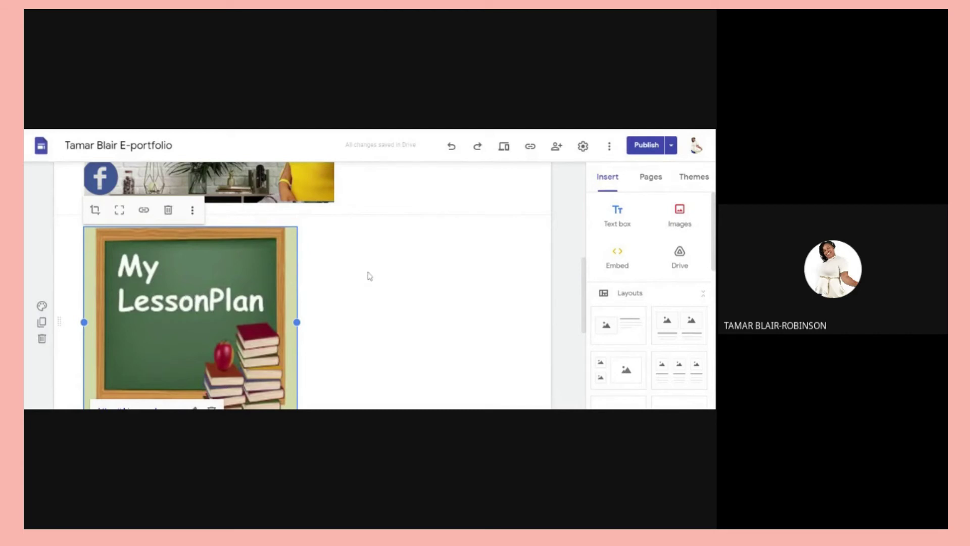
pyautogui.moveTo(583, 281); pyautogui.dragTo(600, 195)
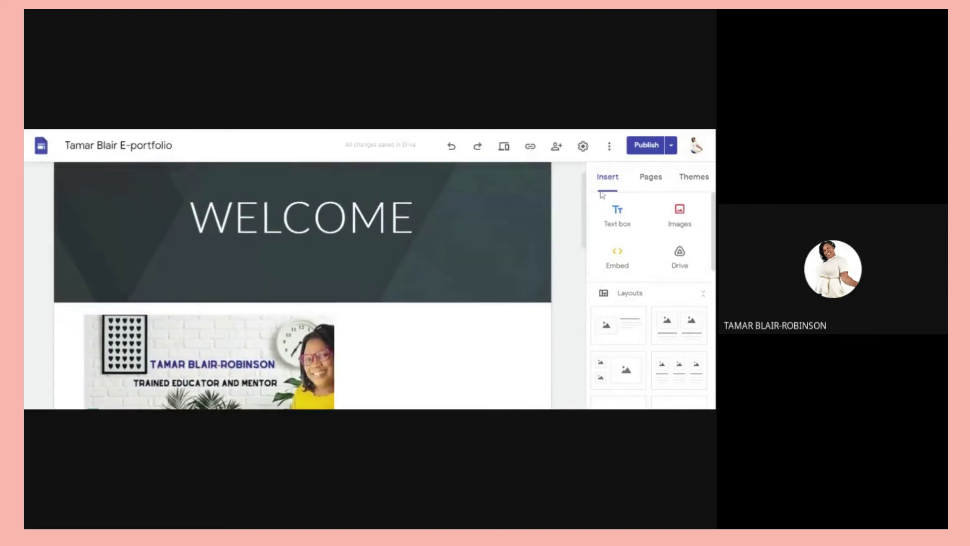